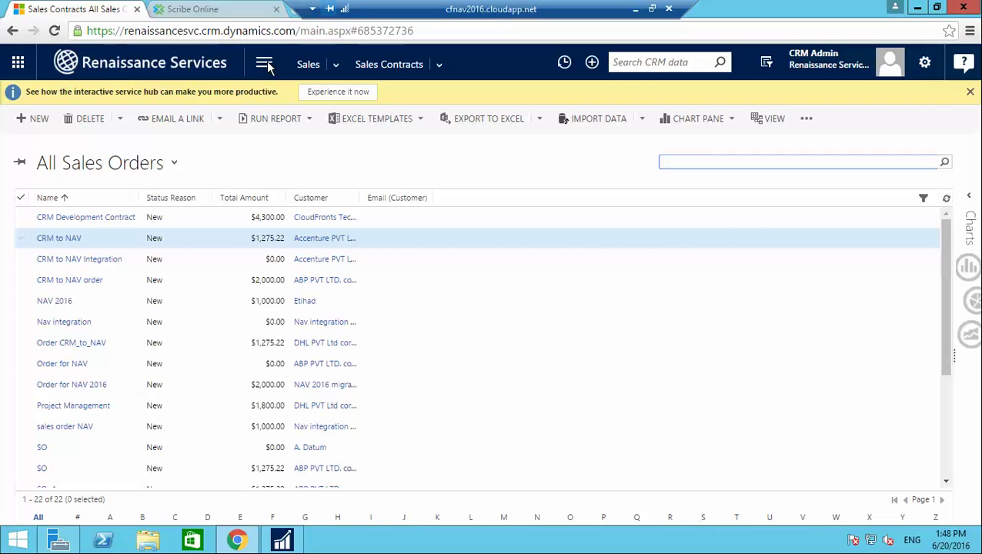
Start a new sales contract and name it "Accenture Sales ORDER".
click(38, 119)
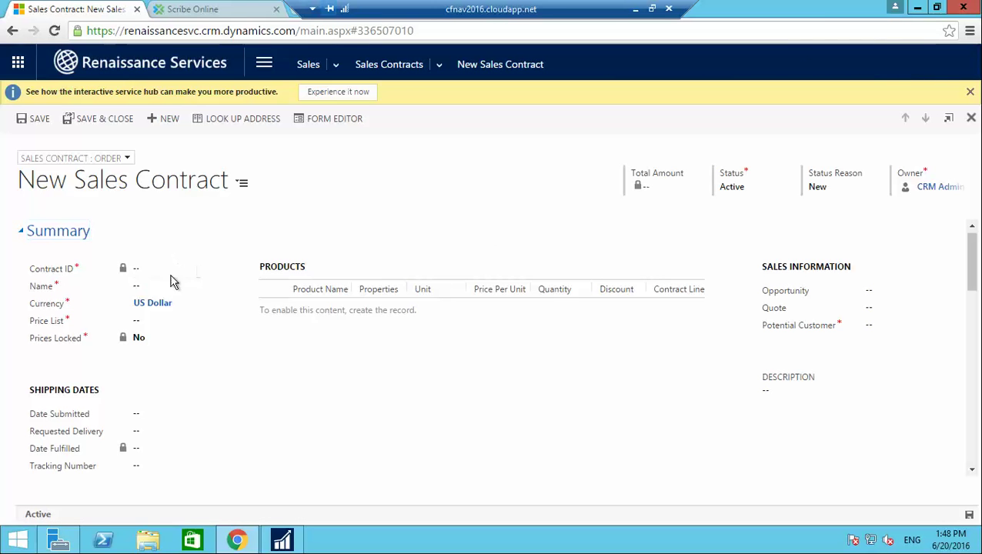
click(169, 285)
text(Accen)
text(ture Sales ORDE)
text(R)
key(Tab)
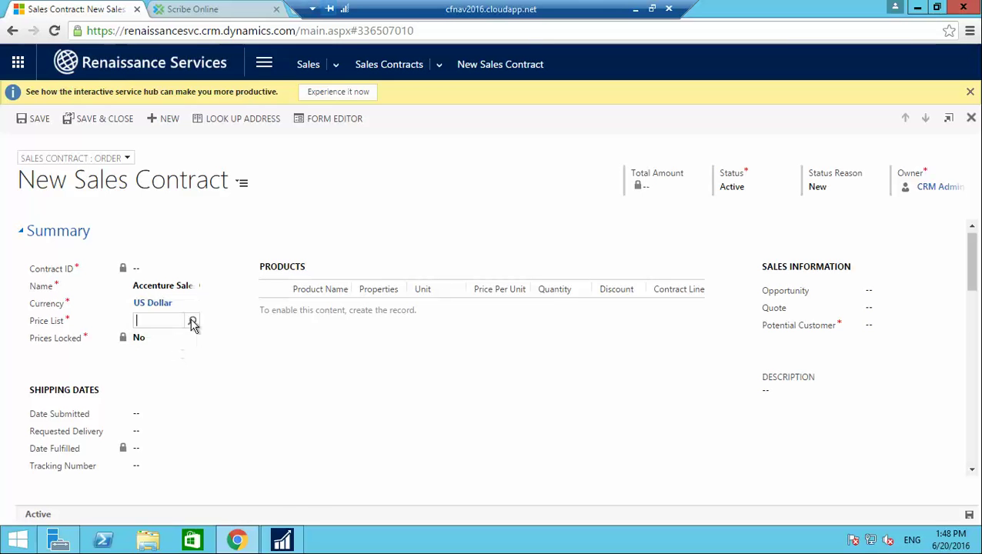
Assign the NAV default Price List and the potential customer Accenture PVT LTD to the contract, and save it.
click(192, 321)
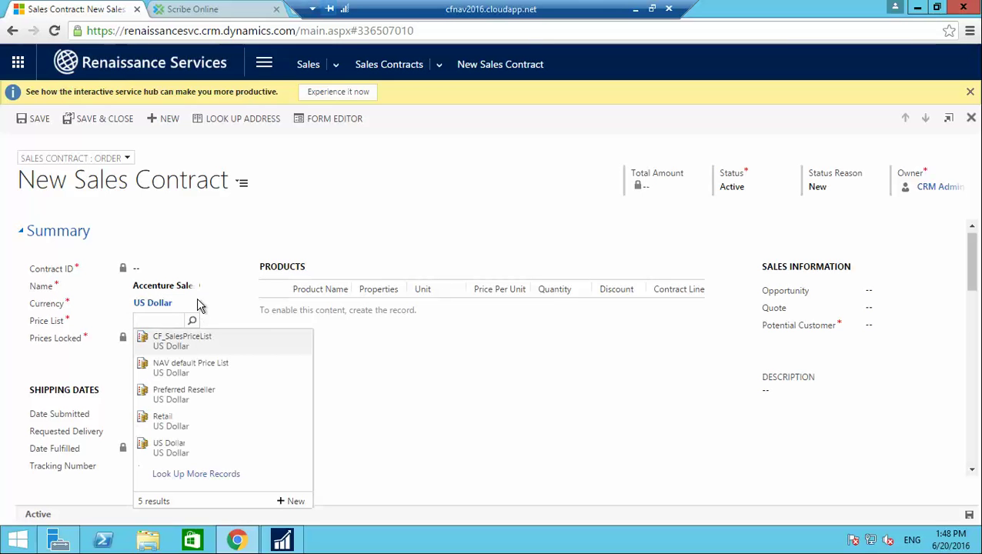
click(198, 359)
click(944, 325)
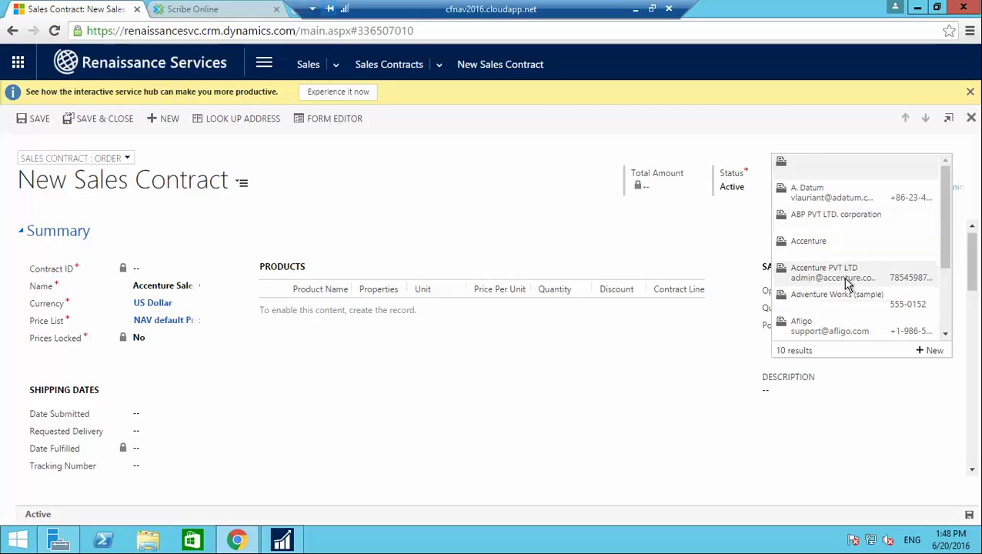
click(849, 284)
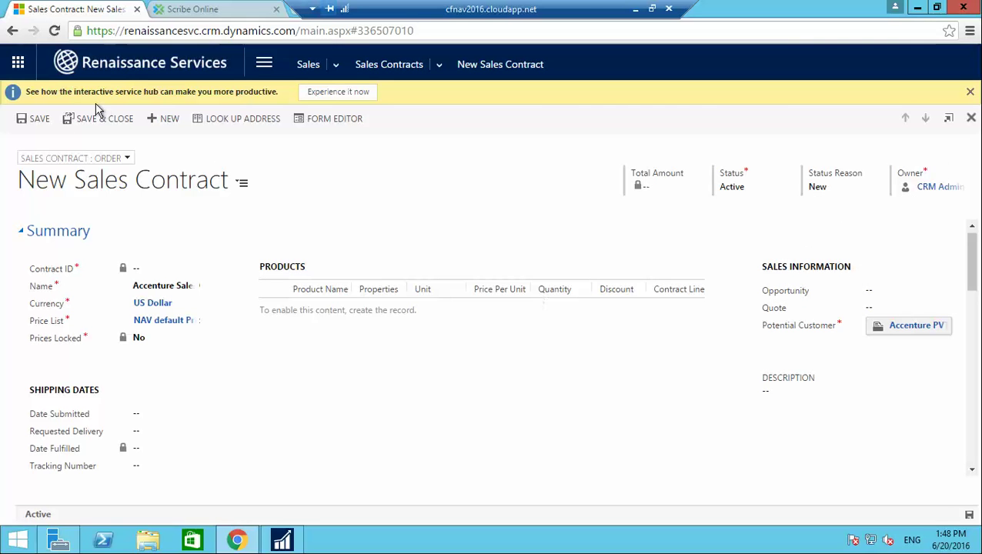
click(39, 118)
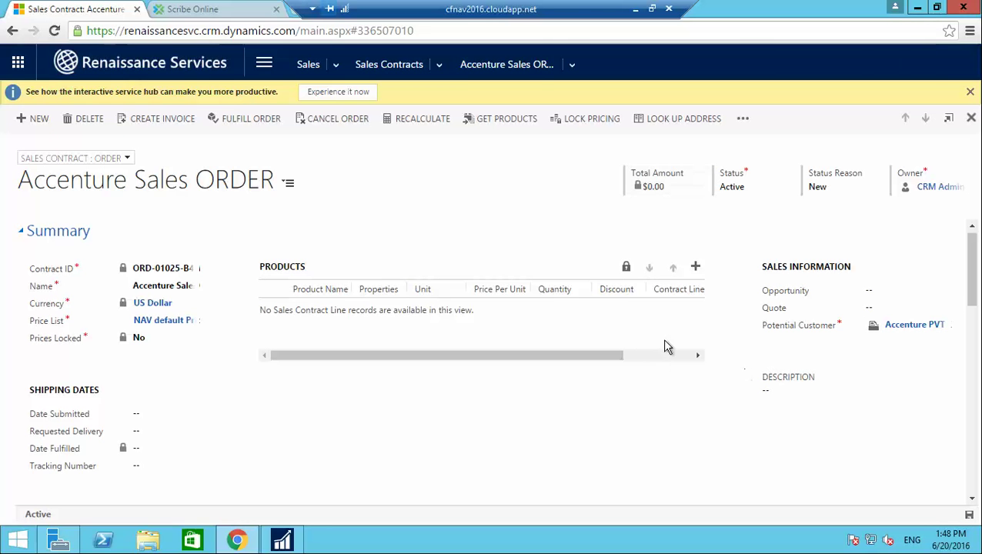
Add the existing wastewater product to the contract's product lines by searching for "waste".
click(696, 268)
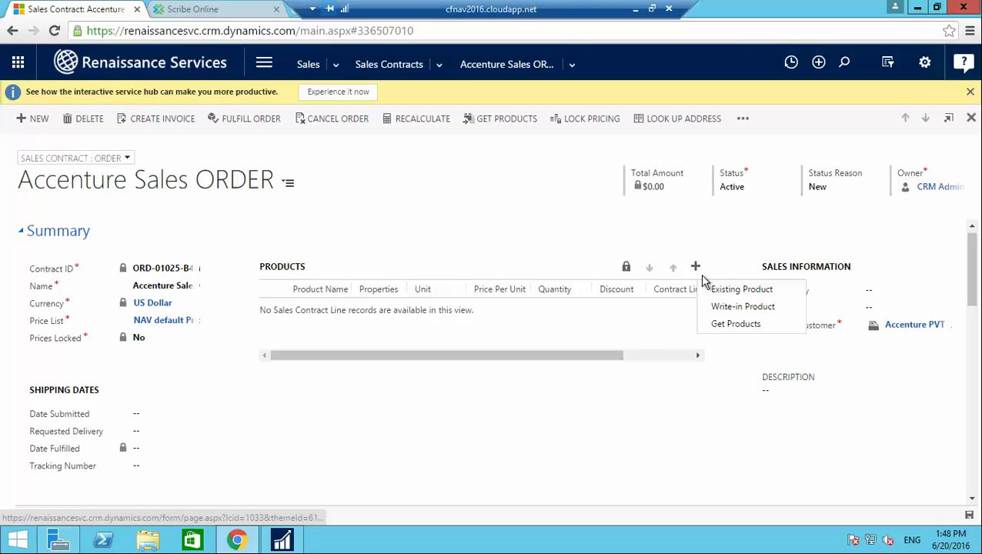
click(741, 294)
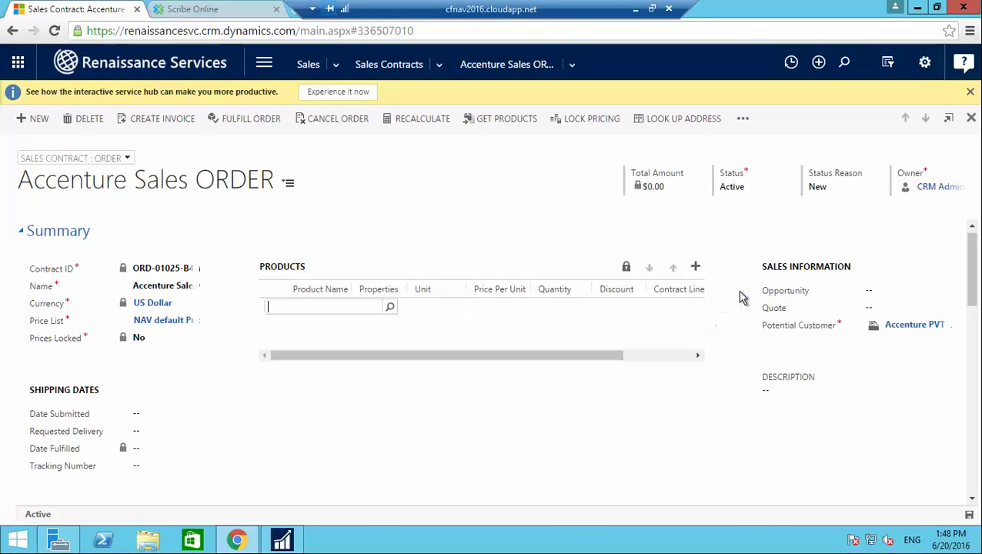
text(waste)
click(388, 306)
click(333, 332)
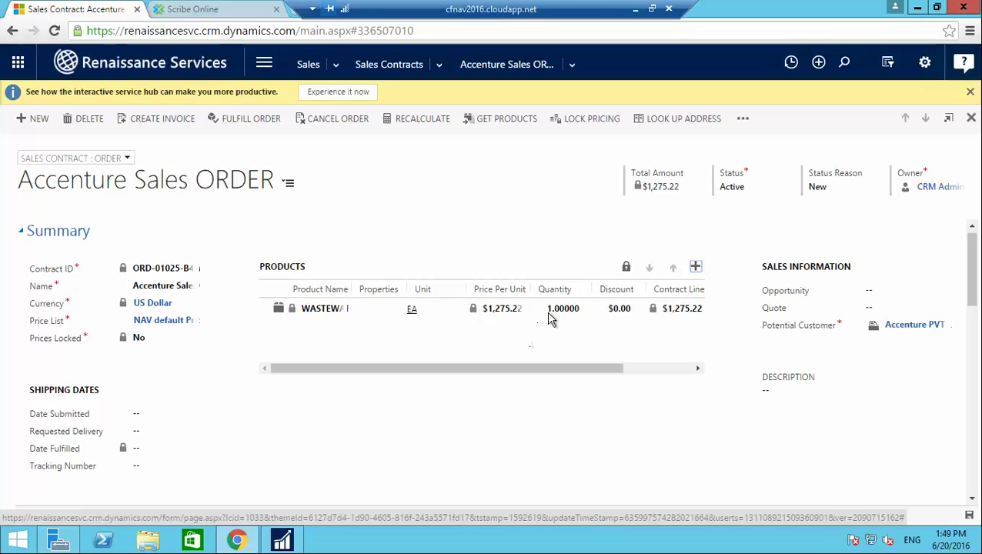
drag(581, 370, 391, 351)
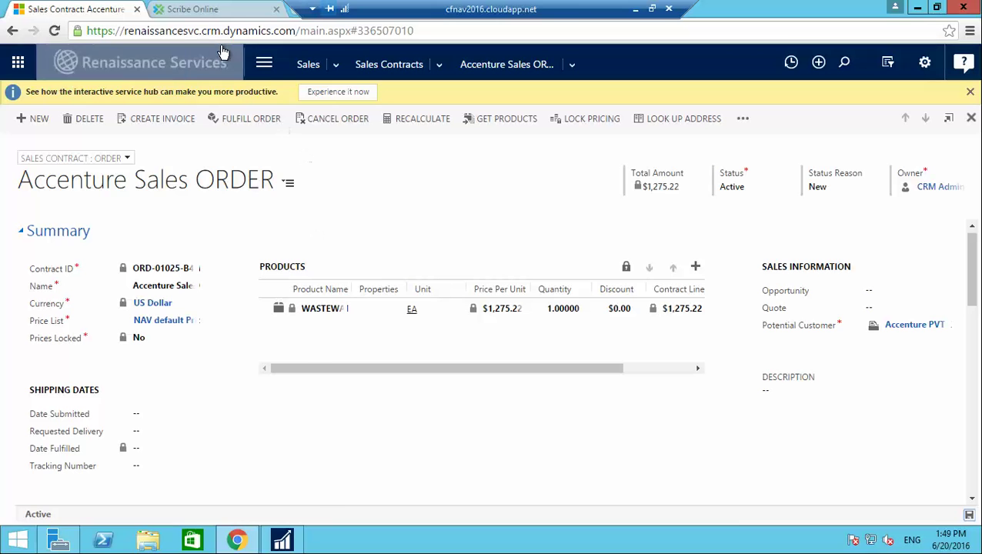
Switch to Scribe Online and run the account integration solution that is already open.
click(226, 11)
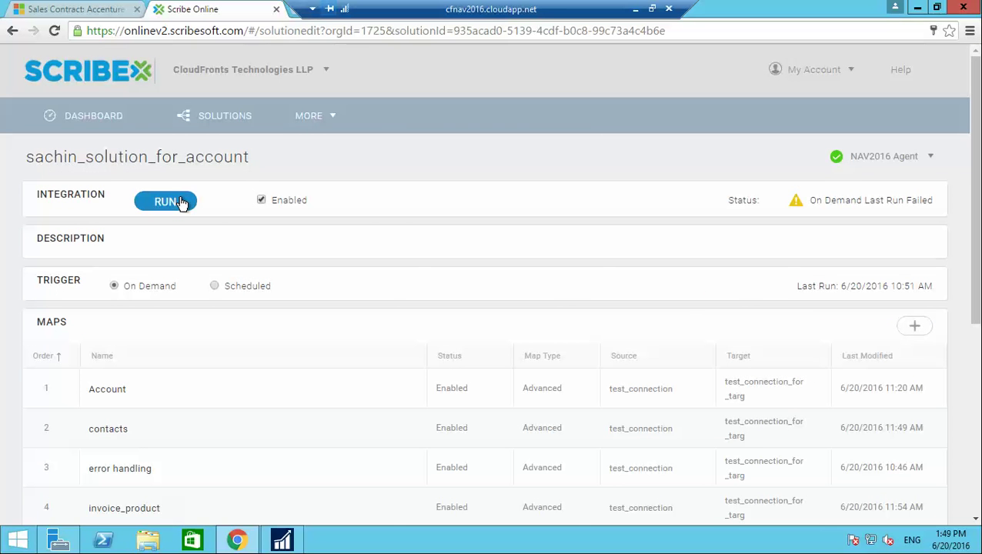
click(183, 203)
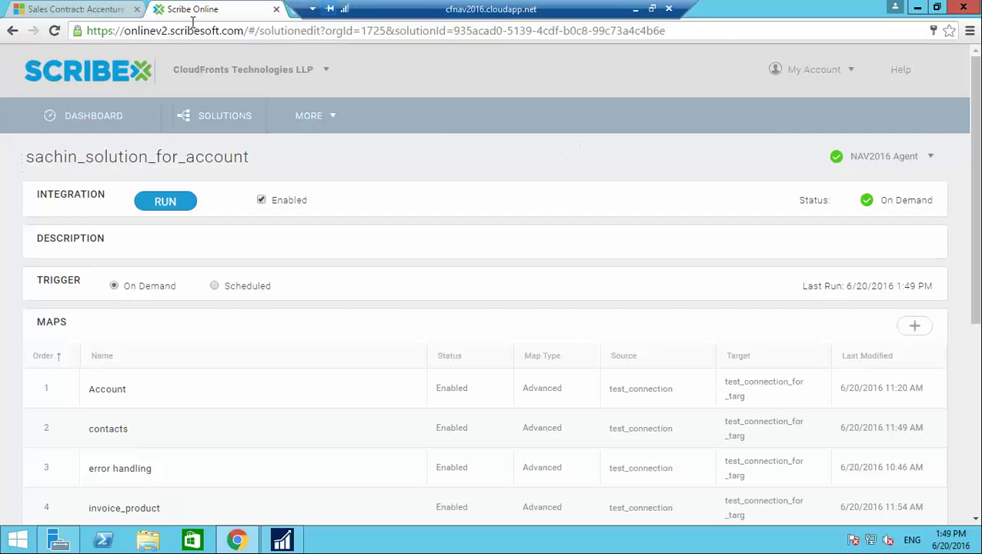
Open the CRM_to_NAV-SalesOrder solution from the full solutions list and run its integration.
click(114, 121)
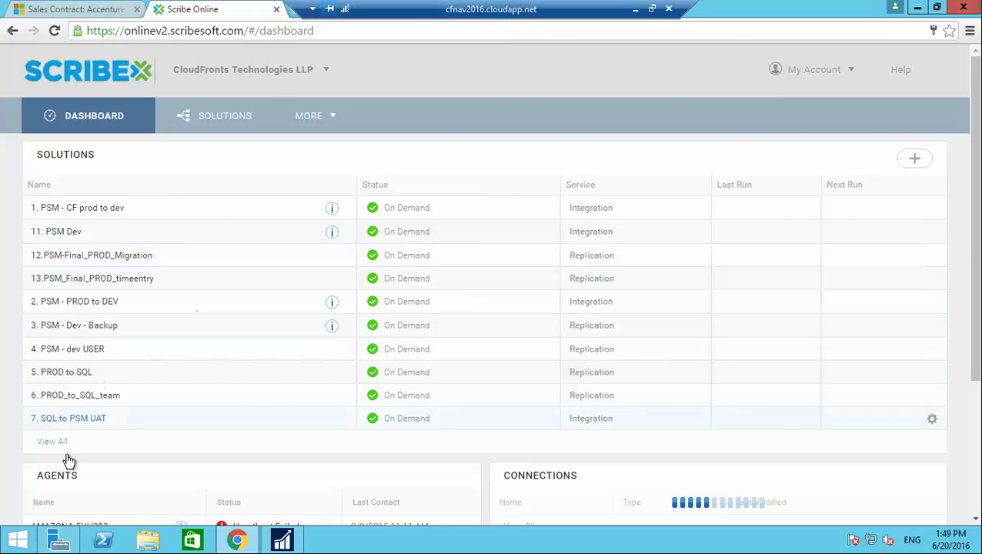
click(64, 443)
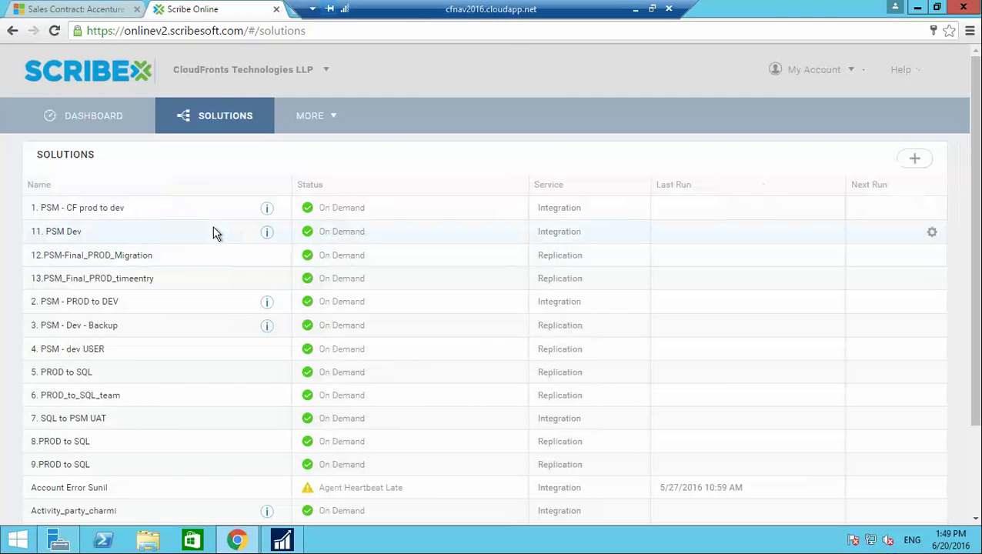
scroll(200, 283, down, 3)
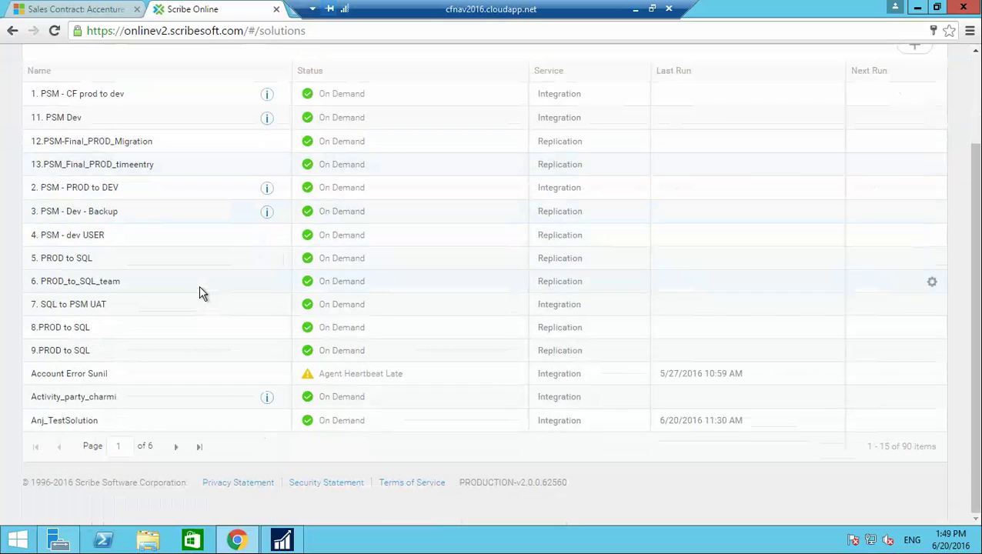
click(177, 448)
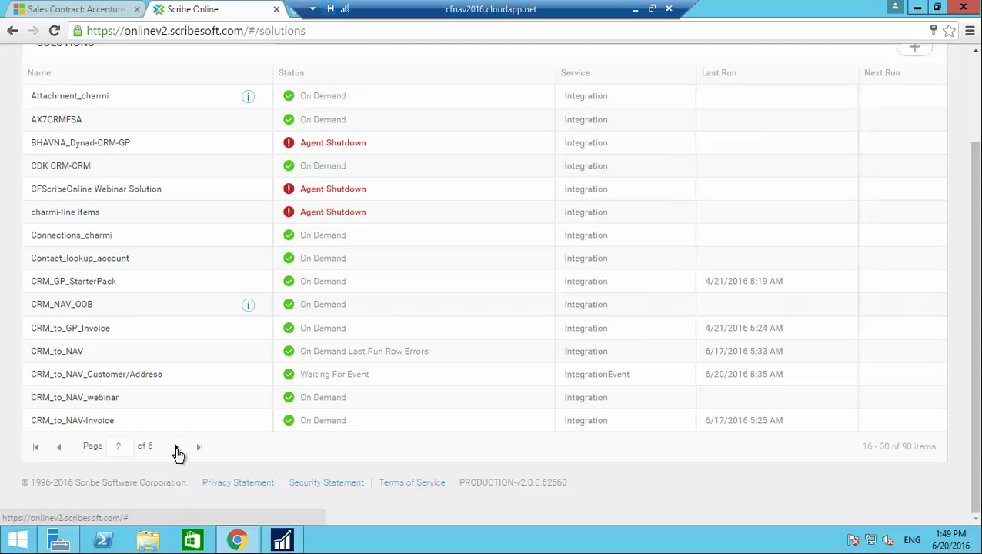
click(177, 451)
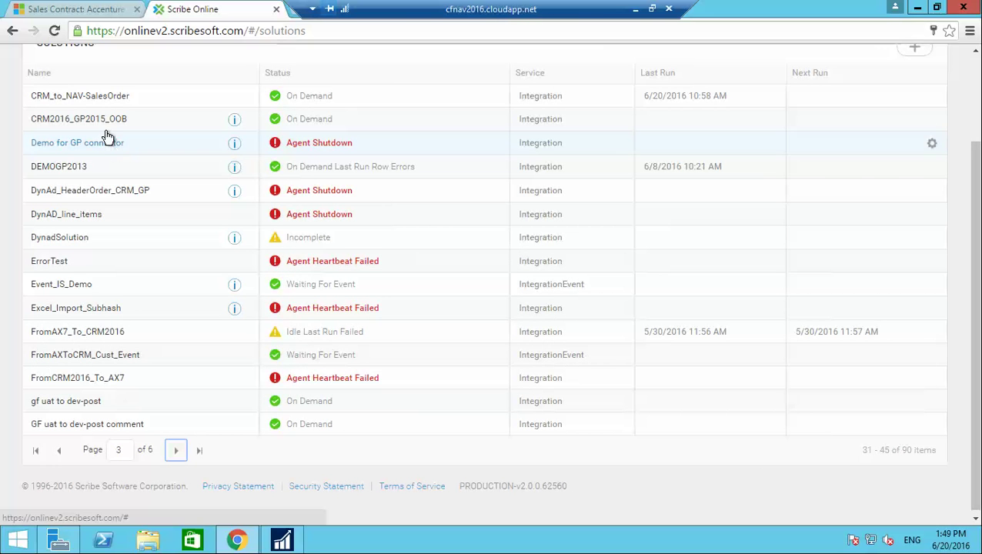
click(108, 100)
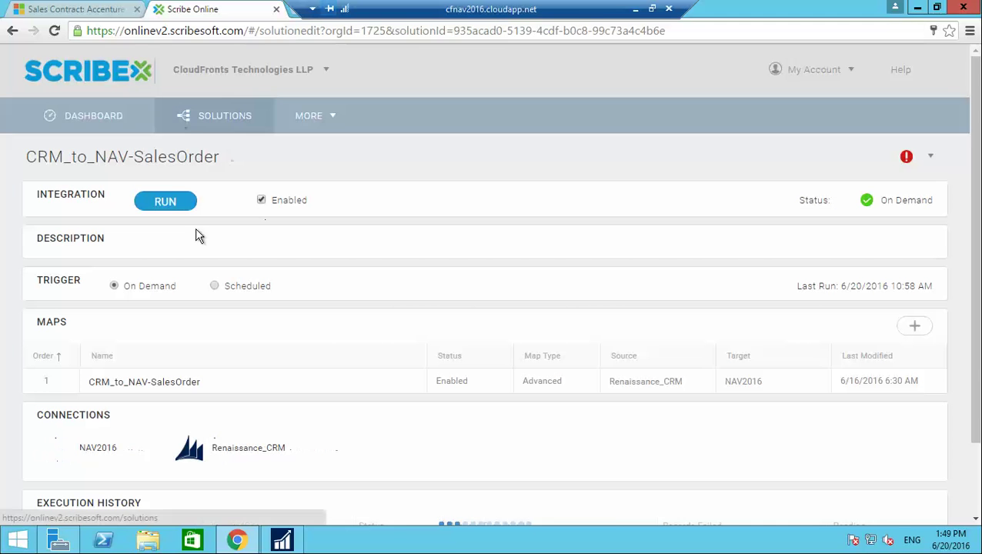
click(166, 201)
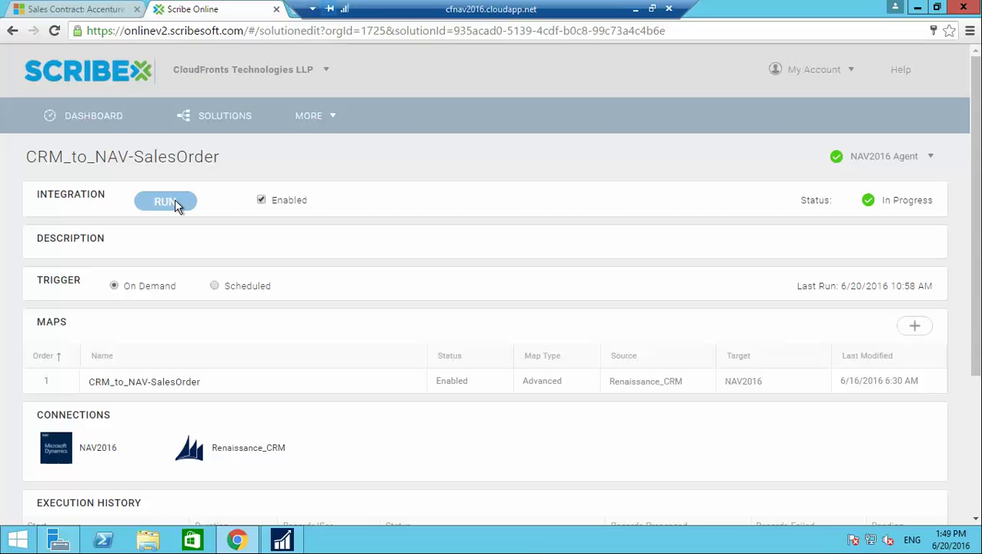
Switch to Dynamics NAV and examine the Sales Order Processor home page, including its activities, sales order chart, items and customers.
click(94, 9)
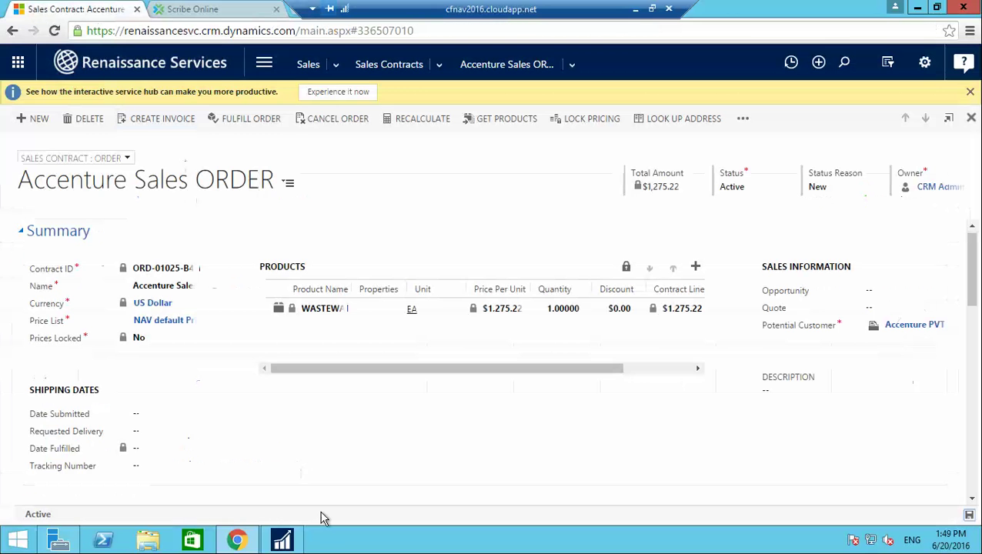
click(297, 541)
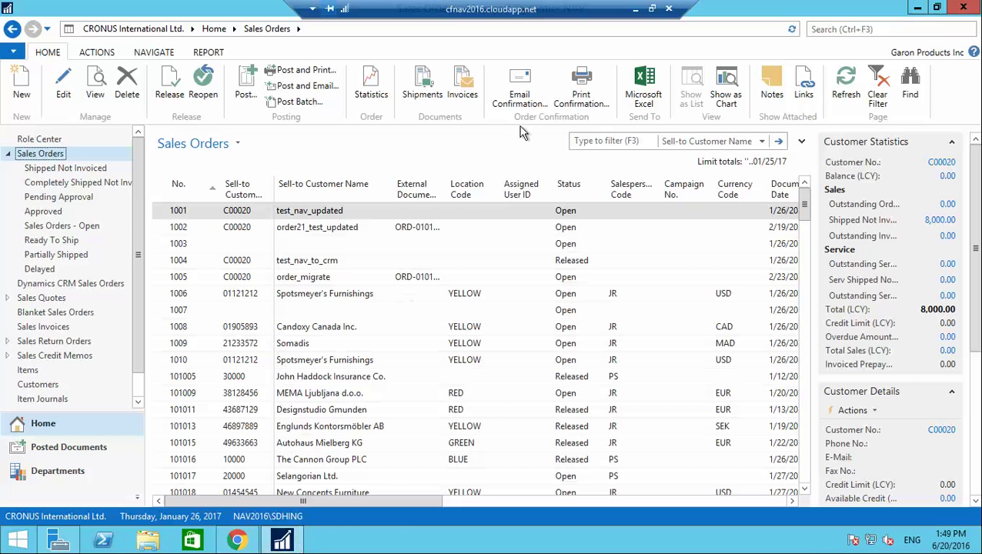
click(47, 423)
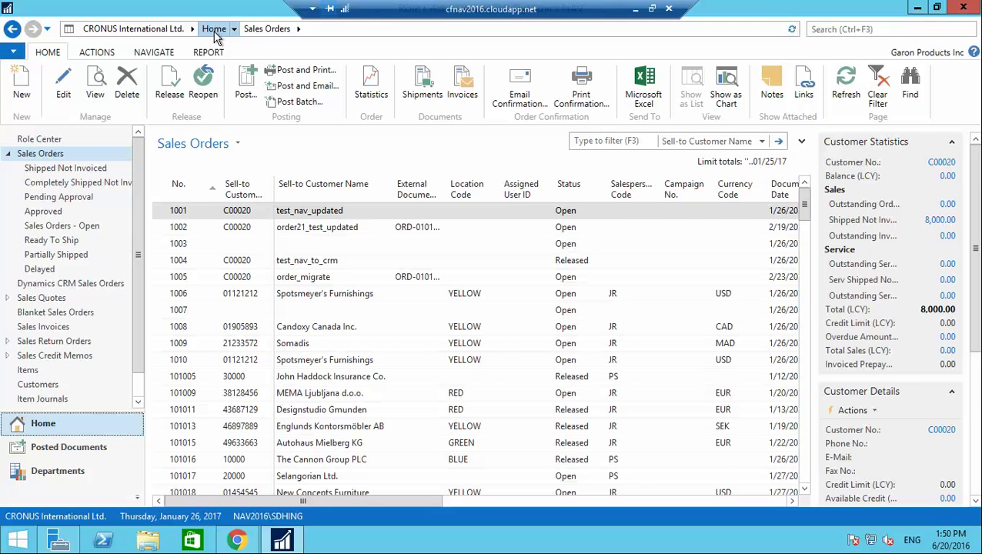
click(215, 31)
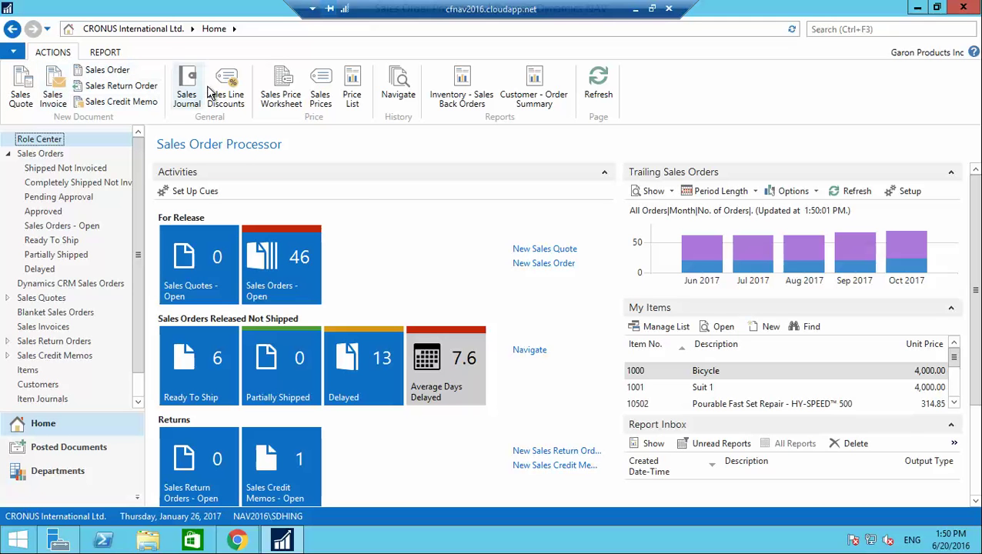
click(94, 54)
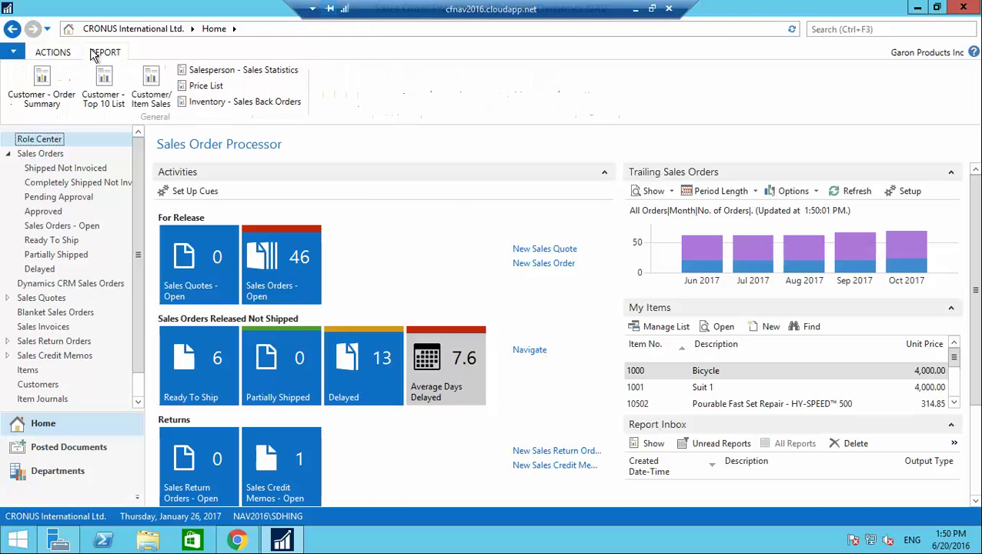
click(55, 54)
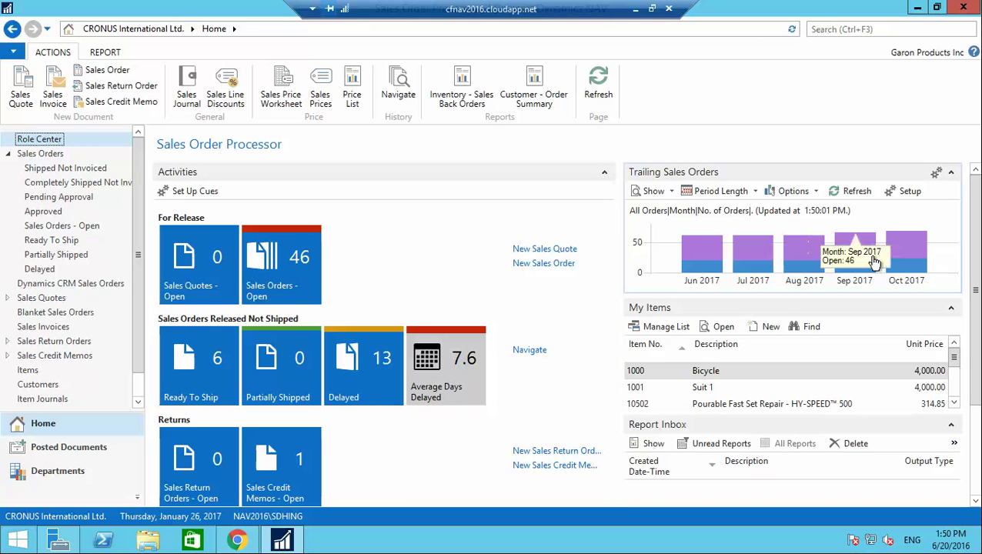
scroll(715, 364, down, 3)
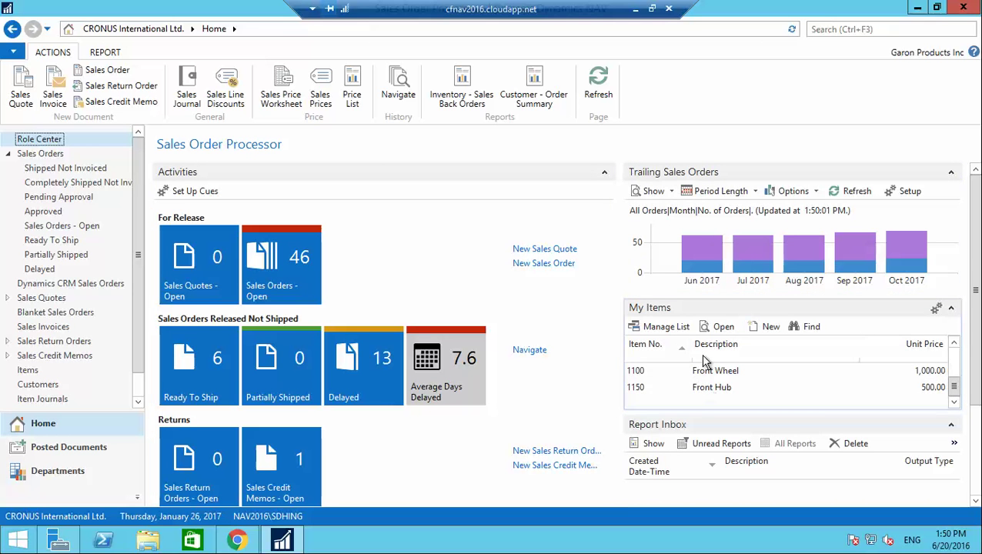
scroll(716, 364, down, 3)
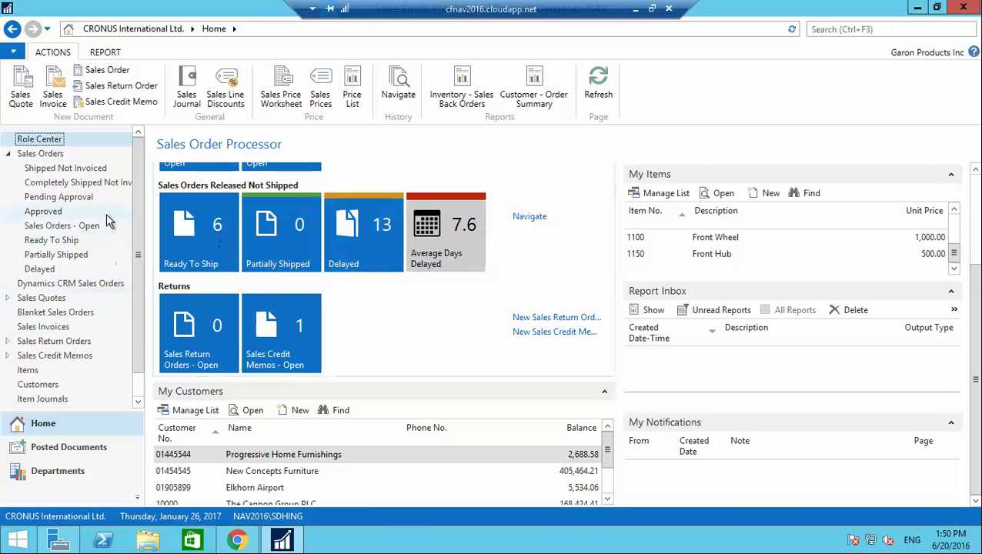
Filter the sales orders by the customer name "acc" and open the Accenture PVT LTD order.
click(66, 157)
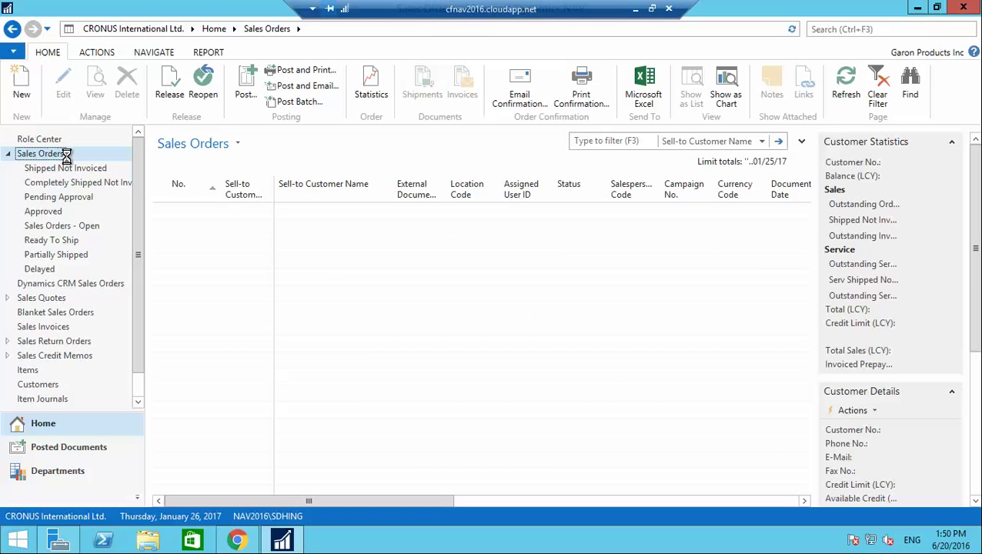
click(608, 143)
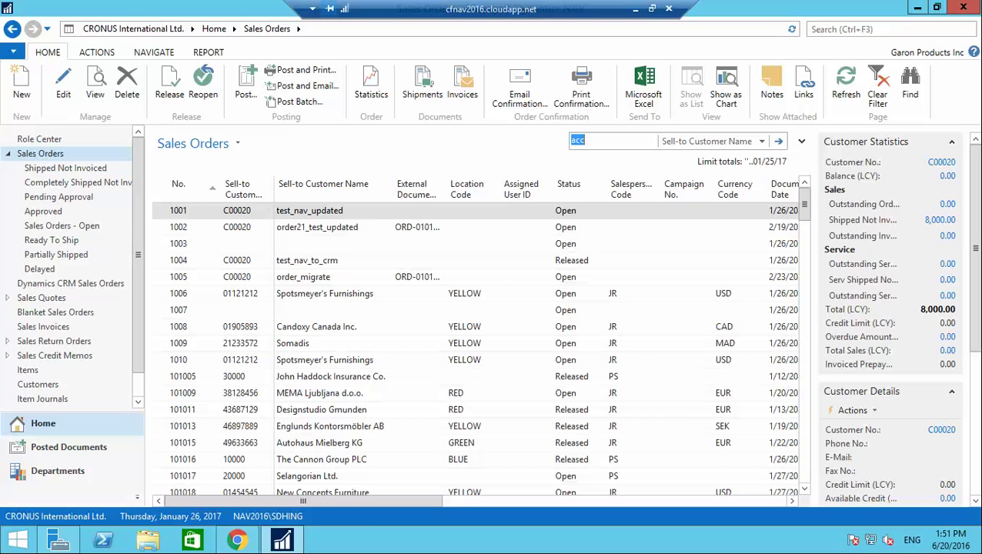
key(Return)
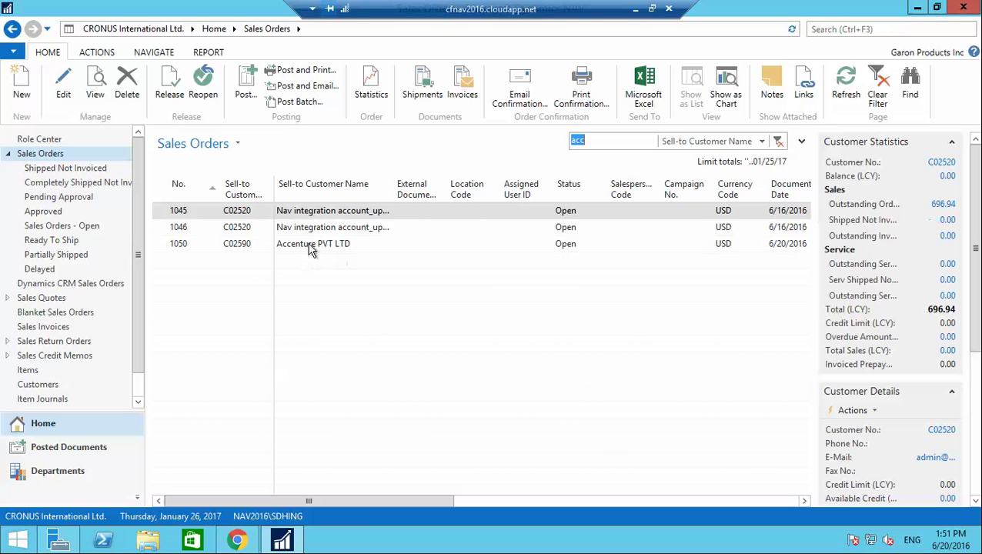
click(311, 245)
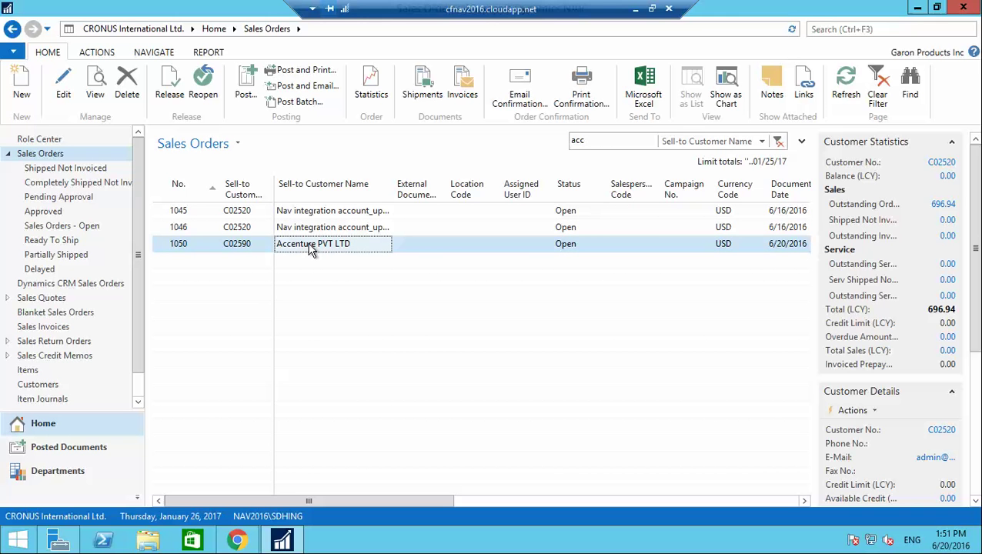
double_click(311, 250)
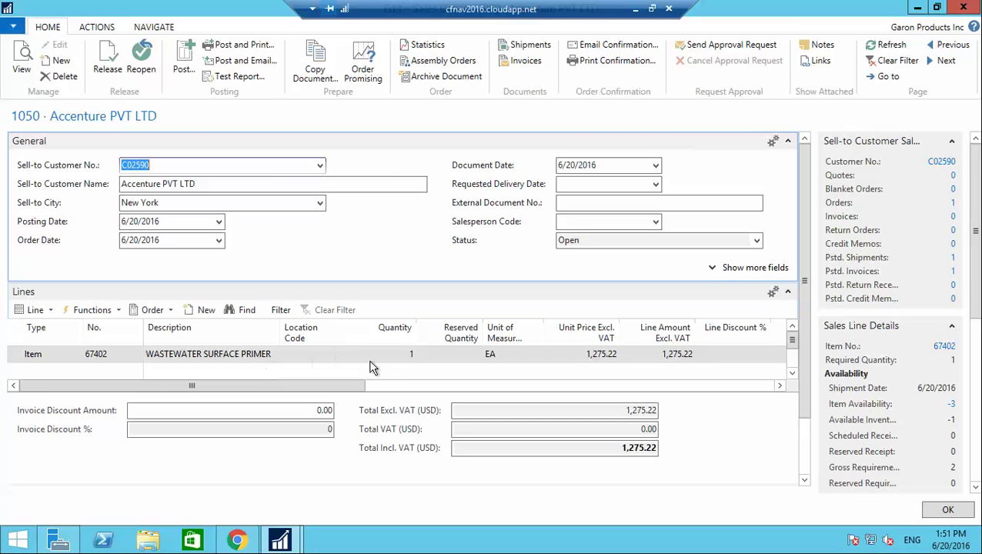
click(325, 359)
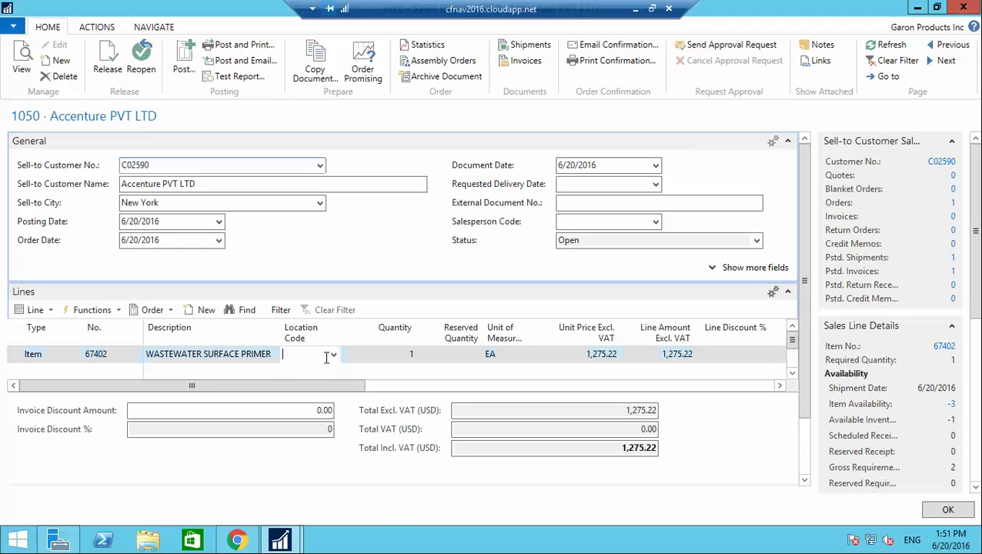
click(333, 355)
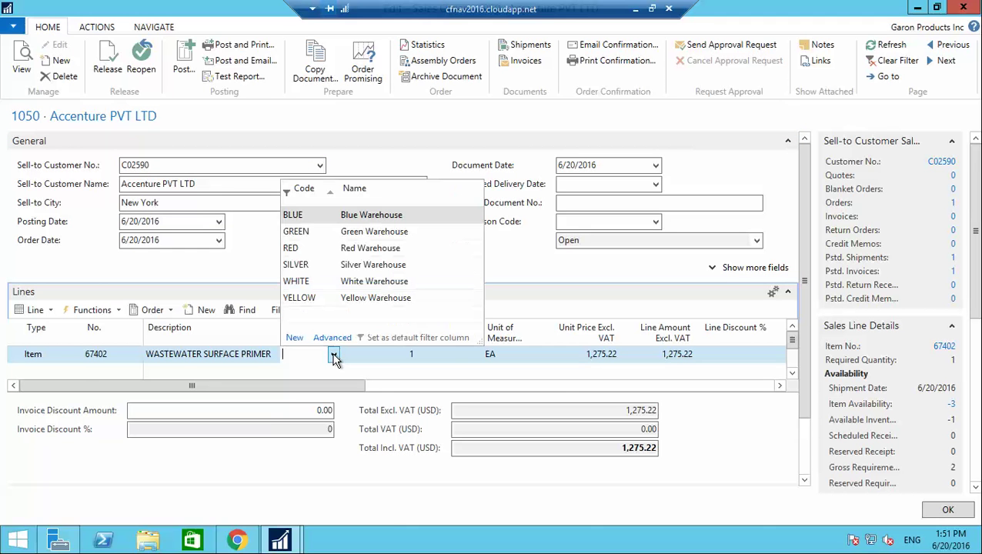
click(305, 217)
key(Delete)
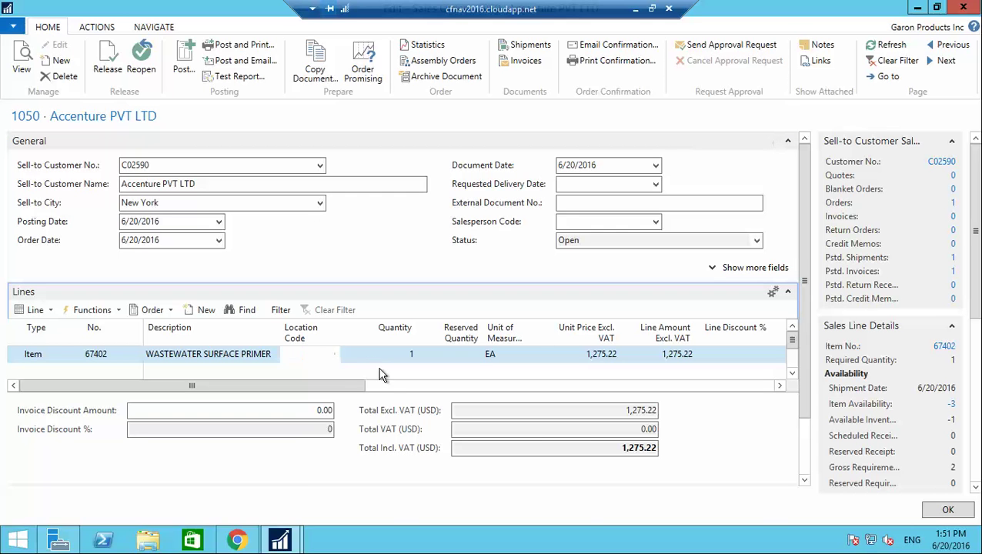
Set the location code of the WASTEWATER SURFACE PRIMER sales line to BLUE, accepting the insufficient inventory and the early shipment date.
click(361, 372)
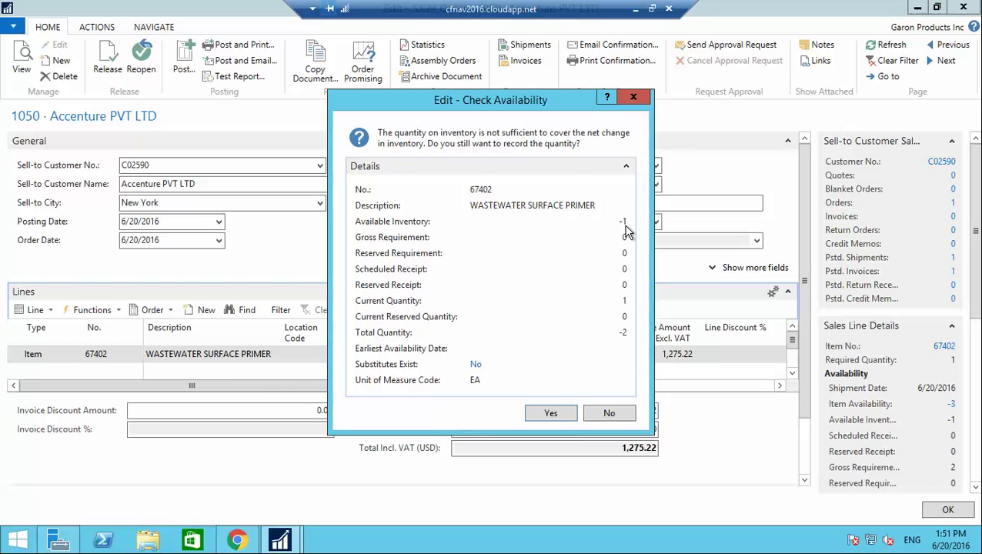
click(549, 414)
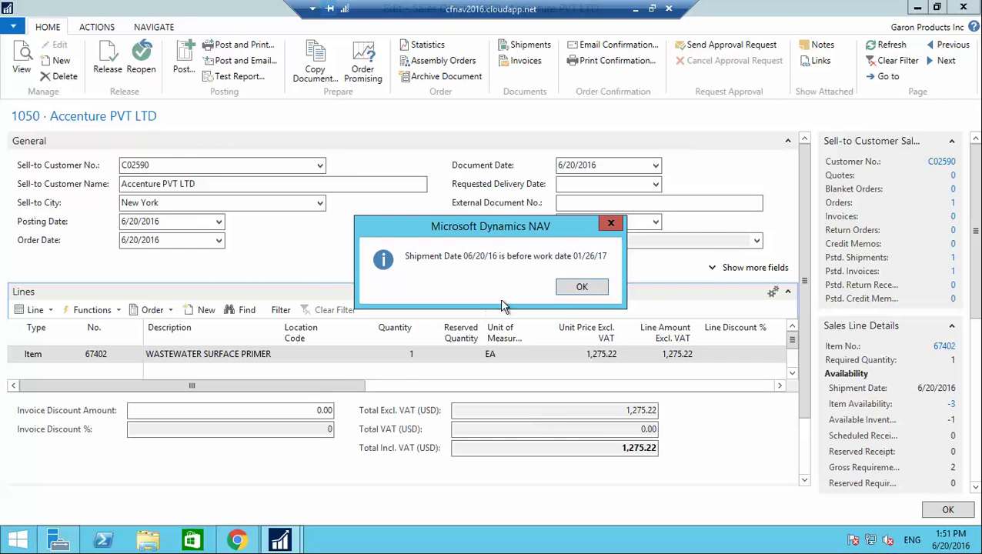
click(581, 288)
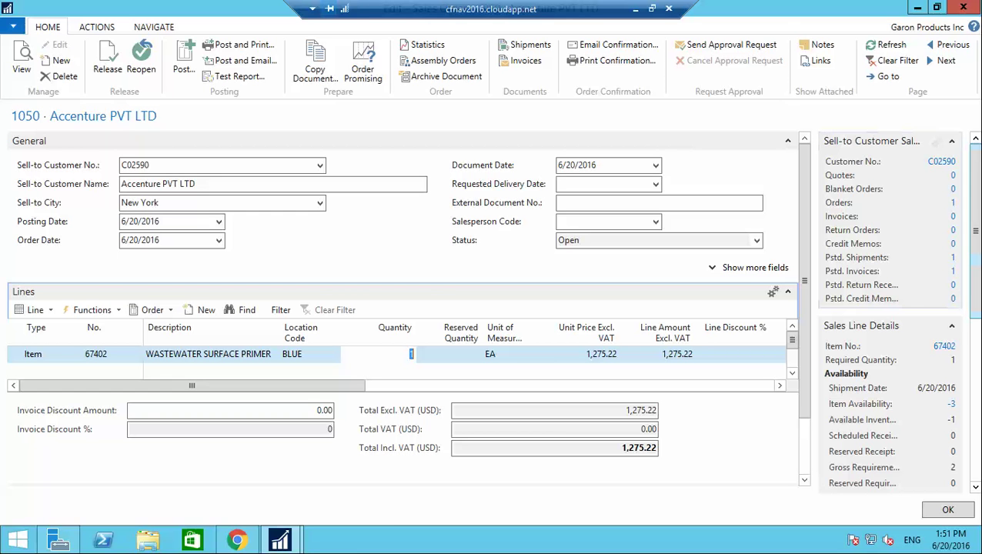
Review the sales line's item availability details and open Sales Order Planning for the Accenture PVT LTD order.
scroll(975, 246, down, 1)
scroll(847, 246, down, 3)
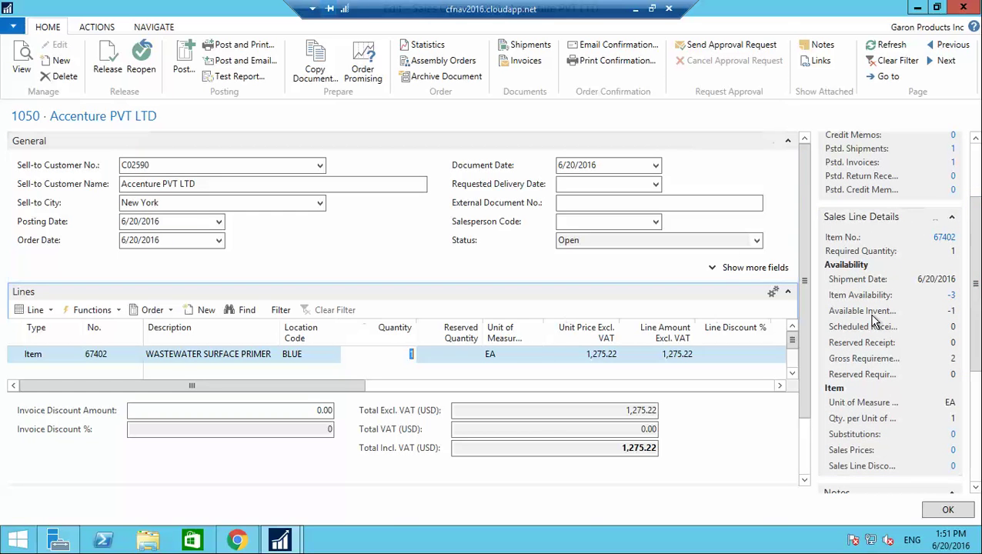
scroll(923, 231, down, 1)
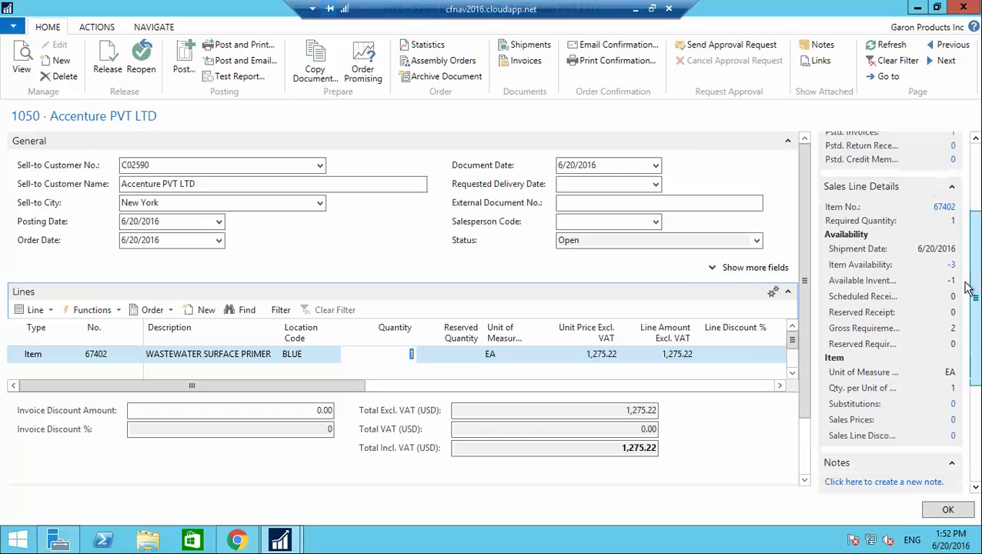
scroll(920, 239, down, 2)
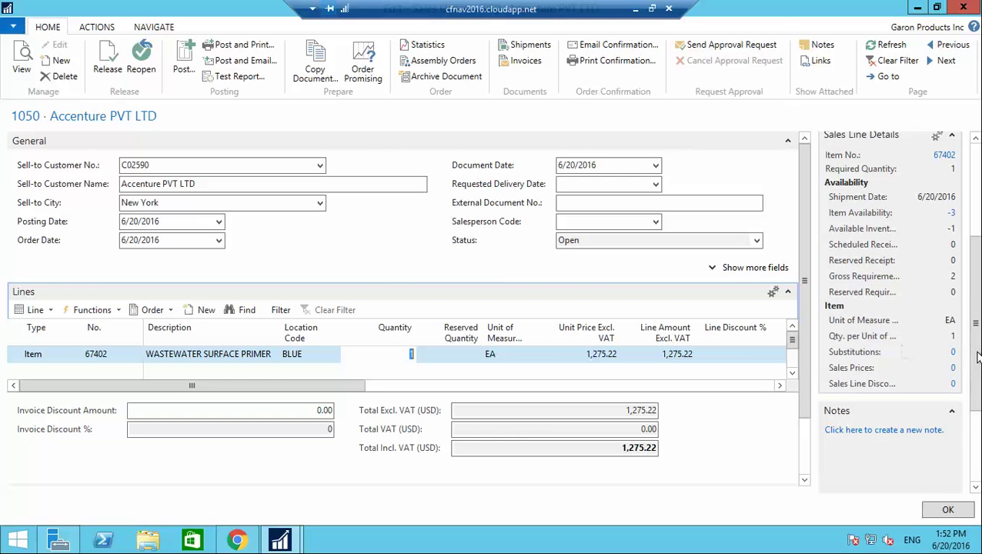
scroll(975, 323, down, 5)
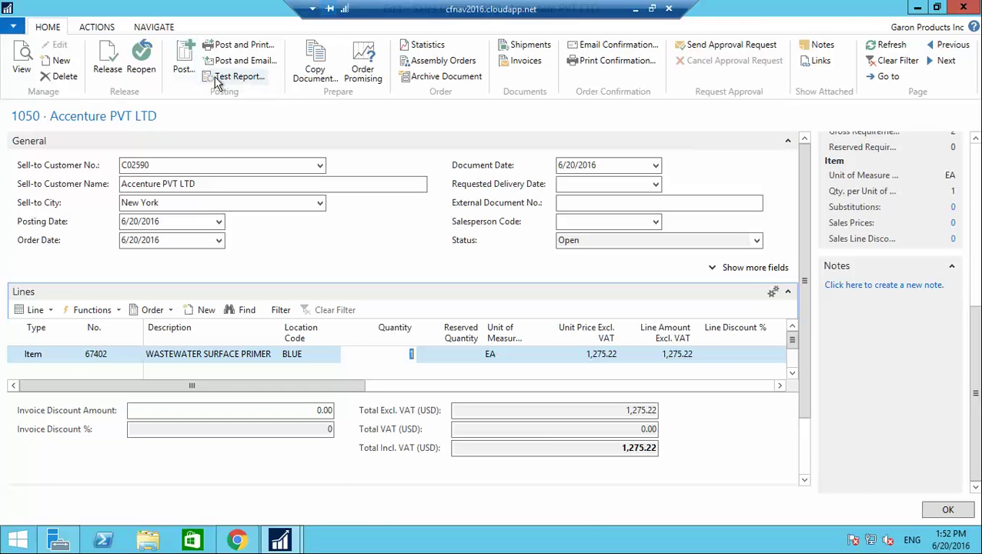
click(98, 28)
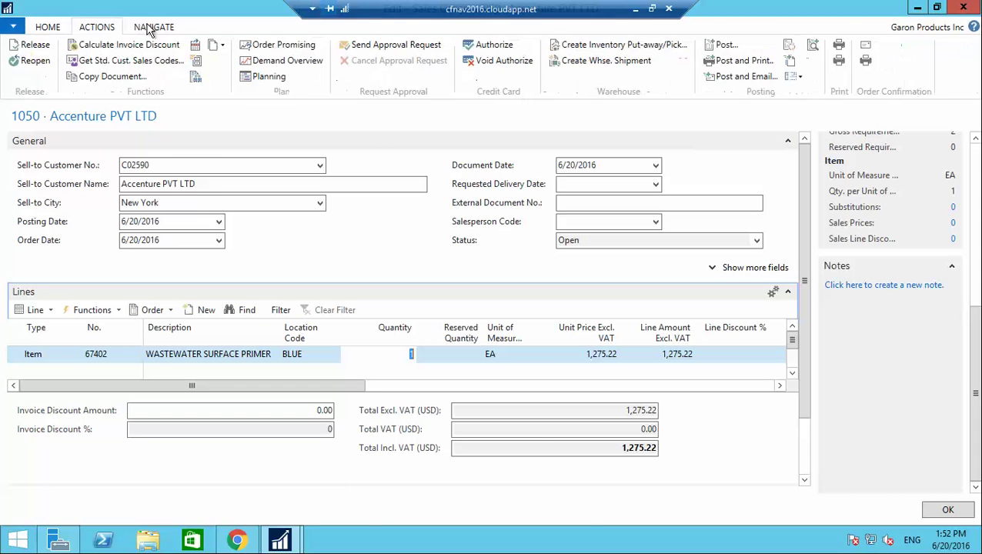
click(151, 29)
click(116, 27)
click(279, 80)
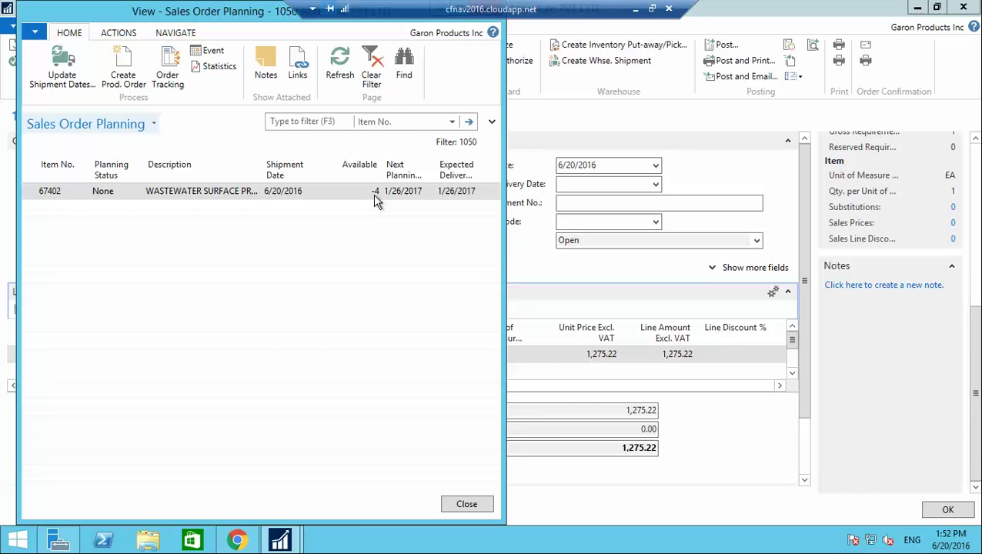
Create a production order from the planned line with status Released and type Item Order, and close the planning window and sales order.
click(128, 91)
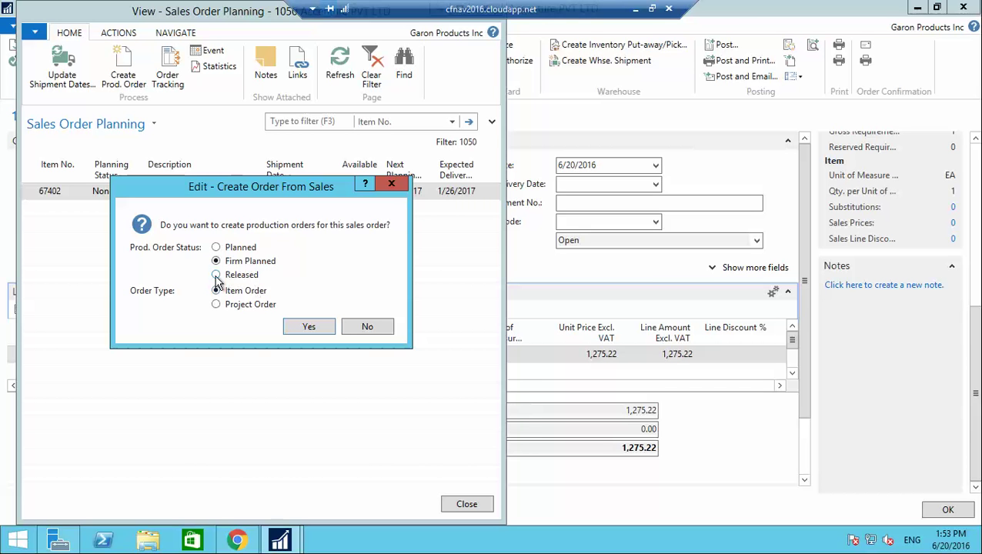
click(216, 277)
click(320, 329)
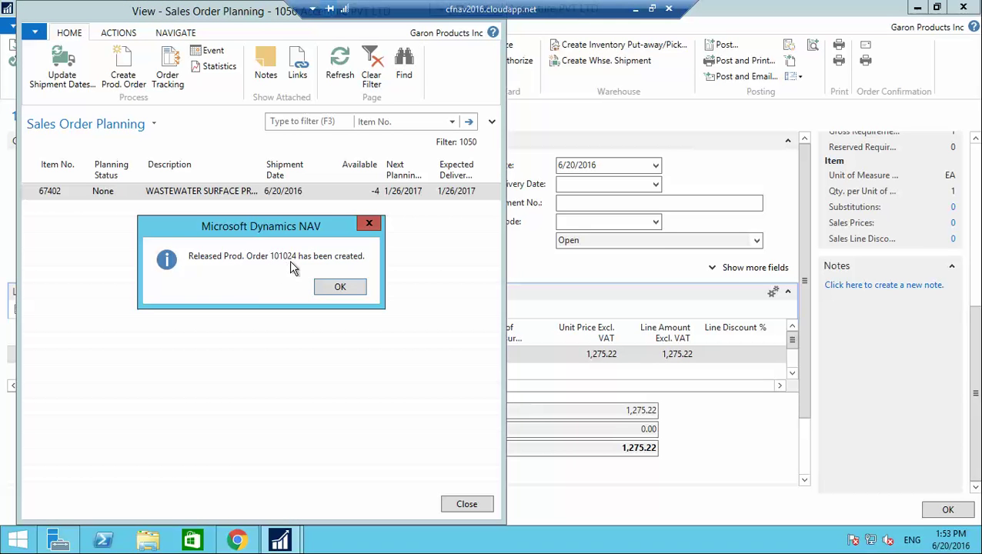
click(342, 287)
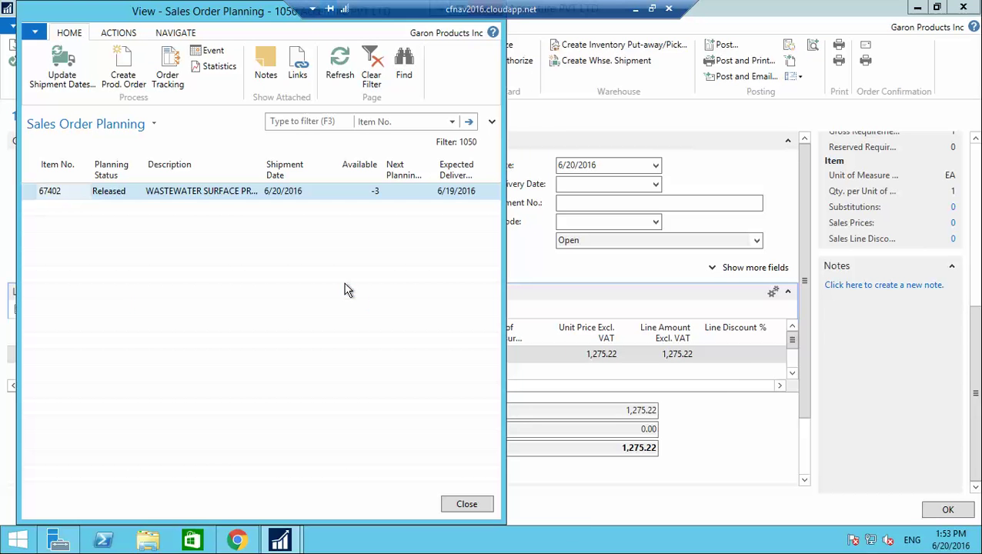
click(467, 504)
click(946, 510)
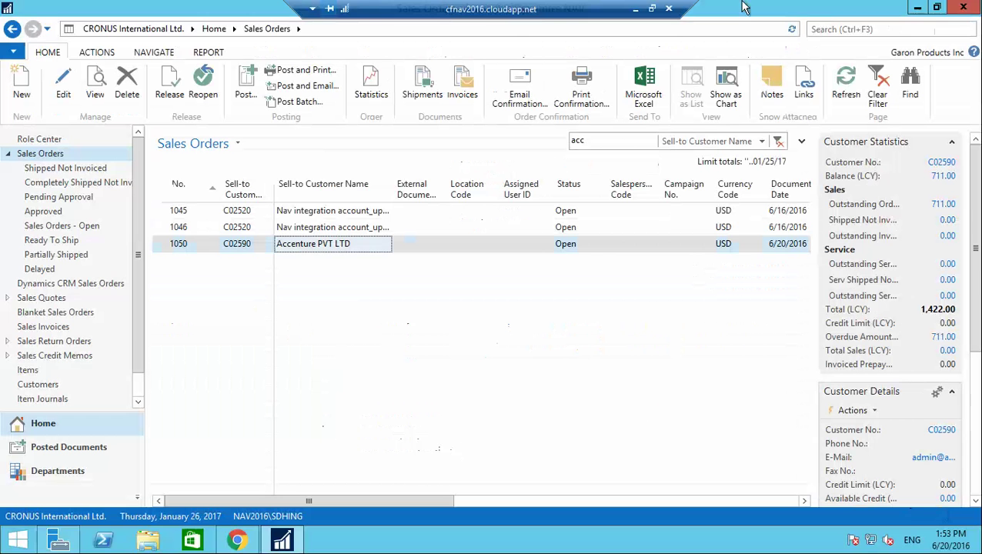
Search for "released pro", go to Released Prod. Orders, and open the WASTEWATER SURFACE PRIMER production order due 6/20/2016.
click(874, 32)
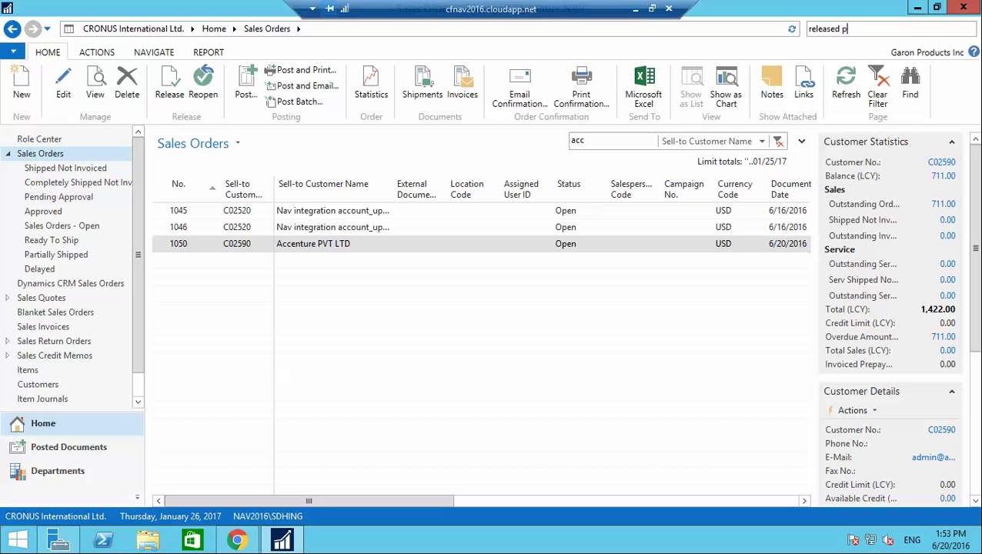
text(released pro)
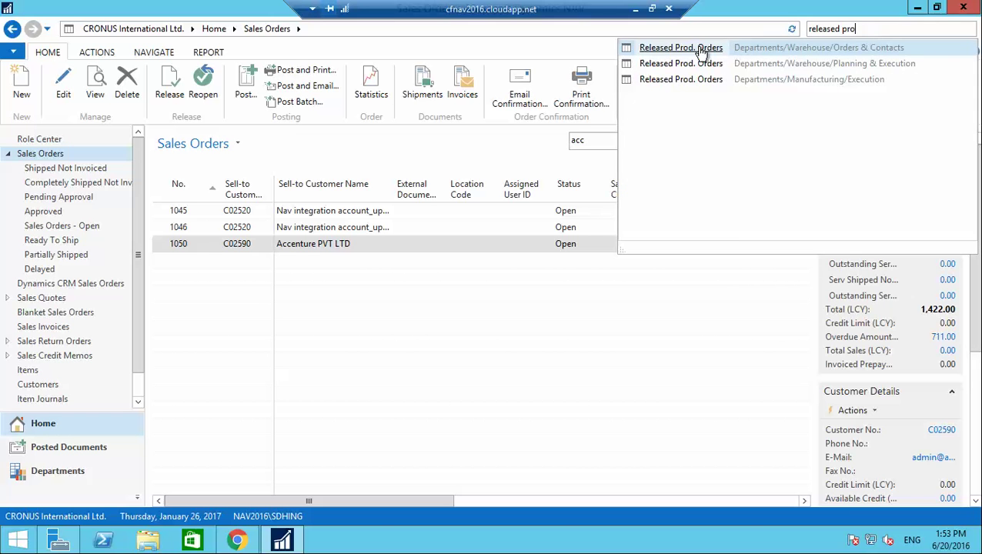
click(691, 56)
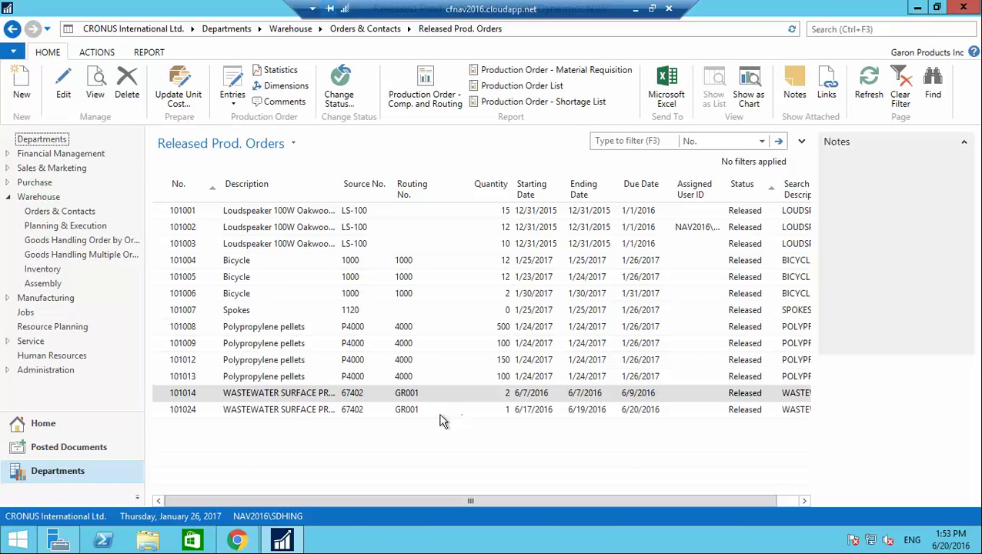
click(188, 410)
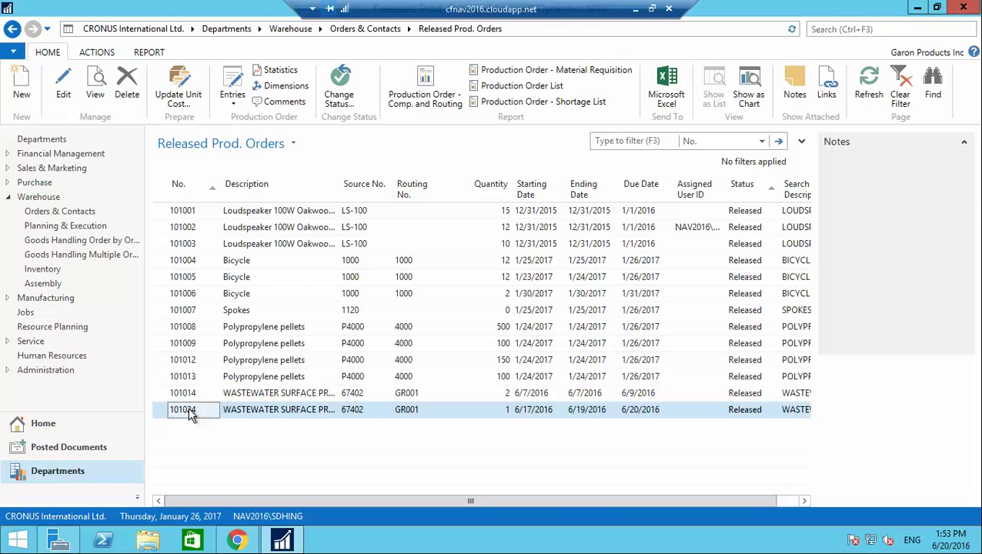
double_click(189, 410)
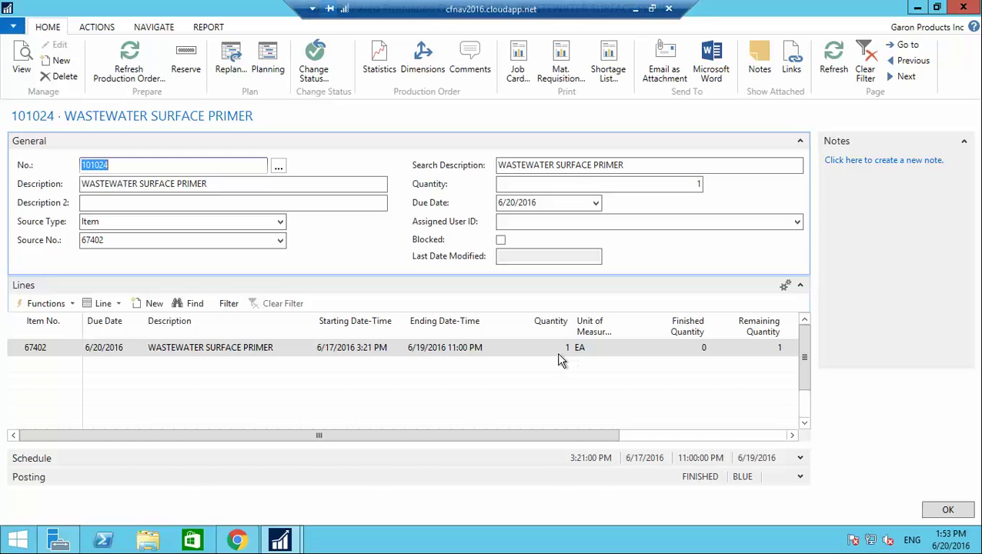
Examine the components and the routing operations of the WASTEWATER SURFACE PRIMER production order line.
drag(574, 437, 328, 447)
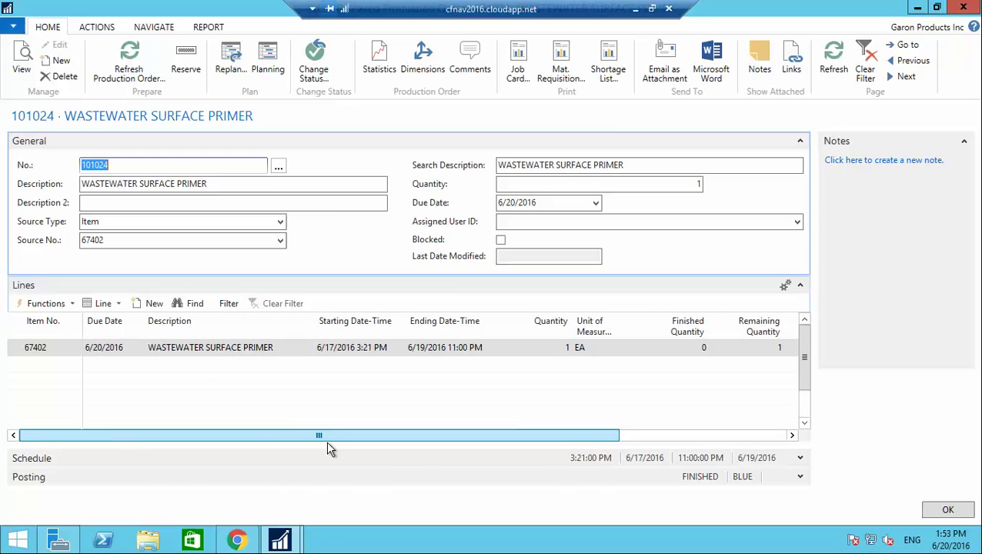
click(102, 303)
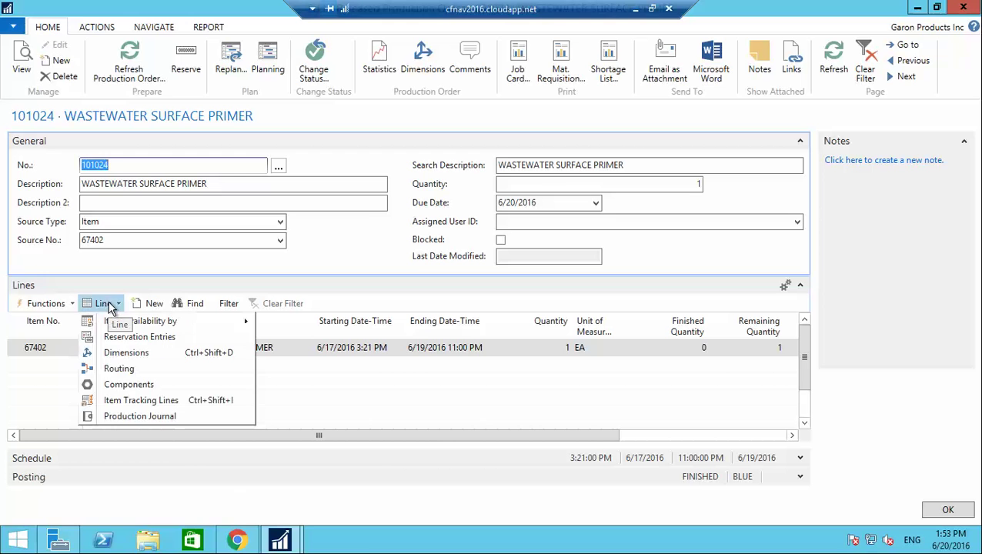
click(129, 385)
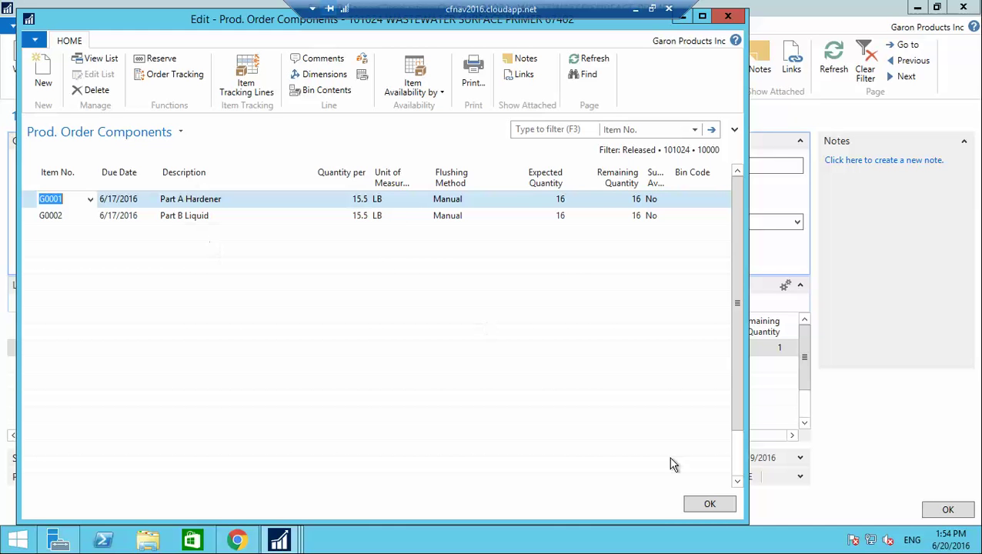
click(718, 510)
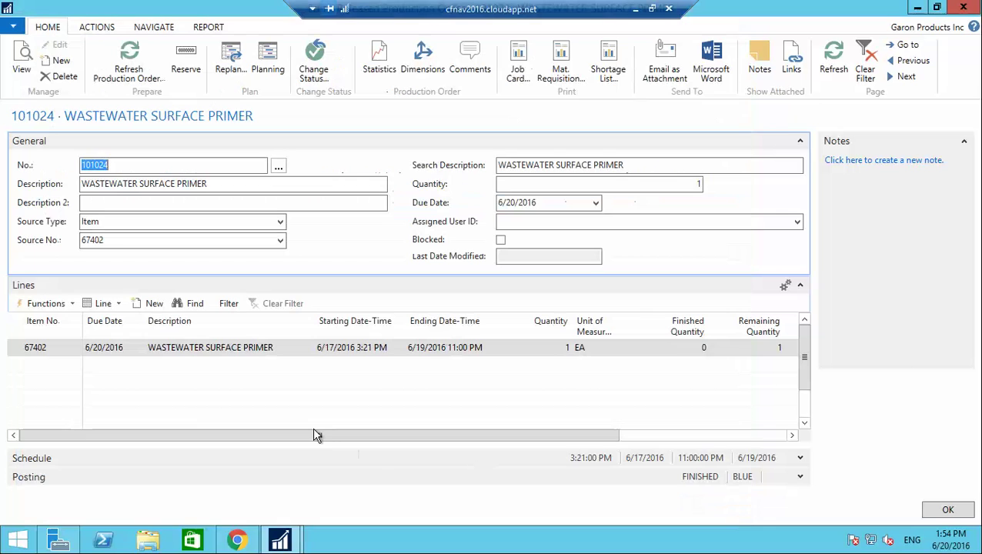
click(115, 304)
click(120, 370)
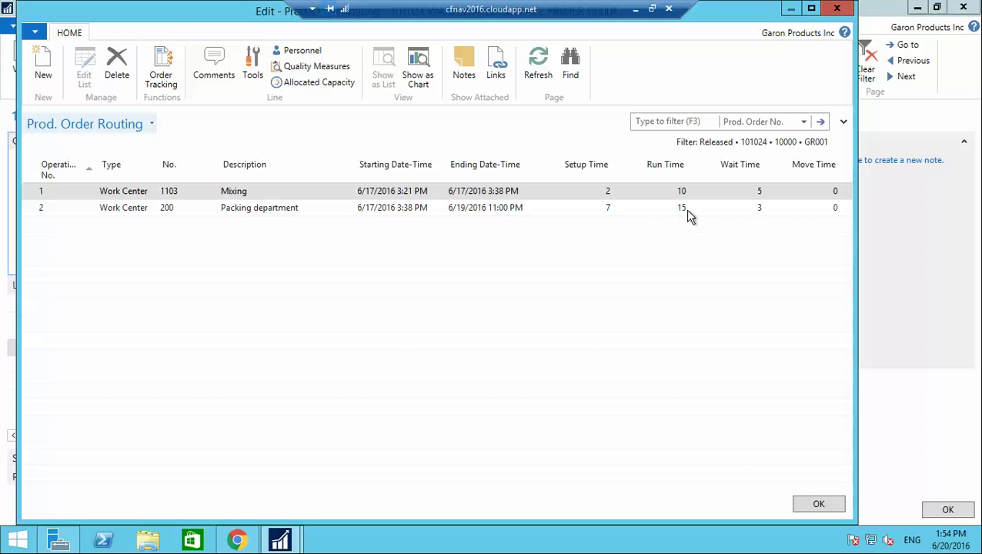
click(819, 500)
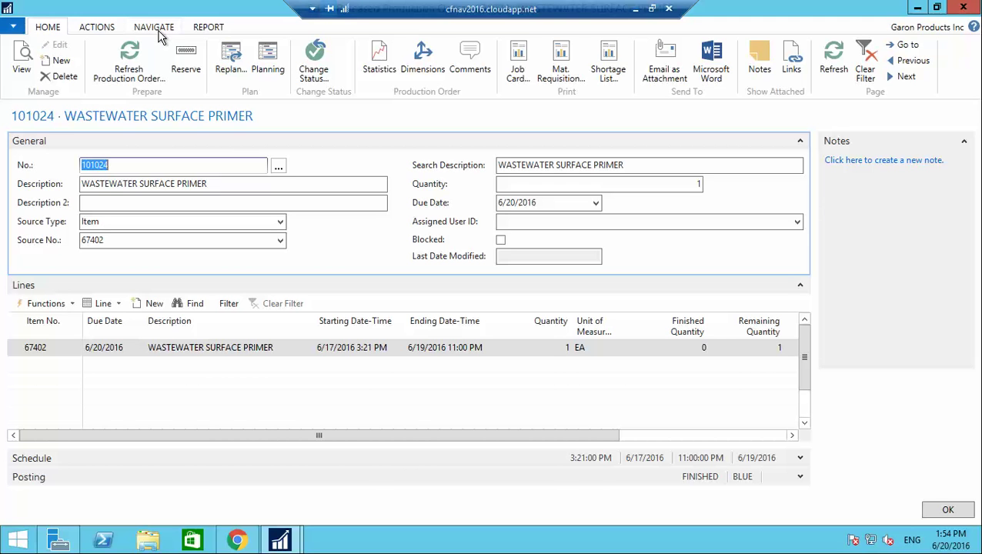
Open order planning from the production order and calculate the plan for production demand.
click(96, 30)
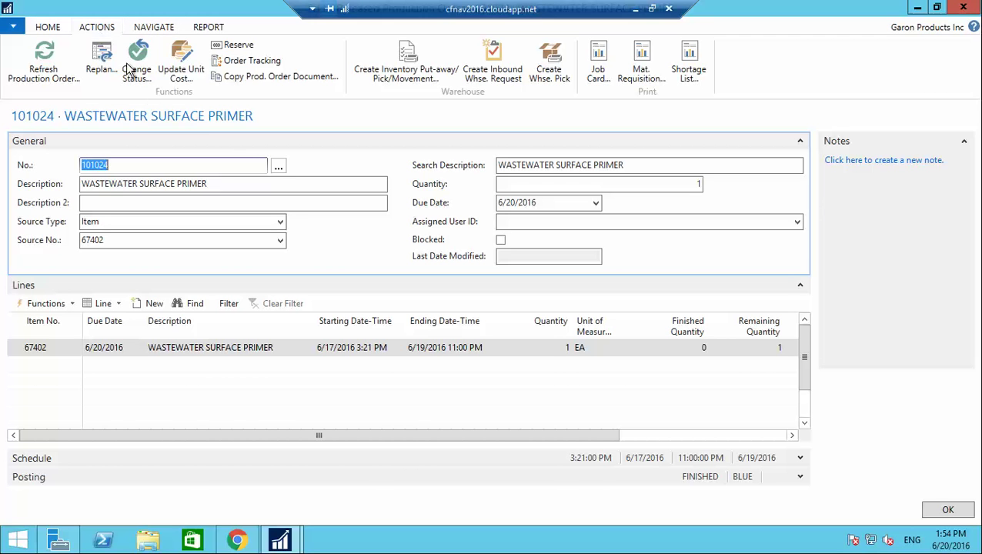
click(162, 31)
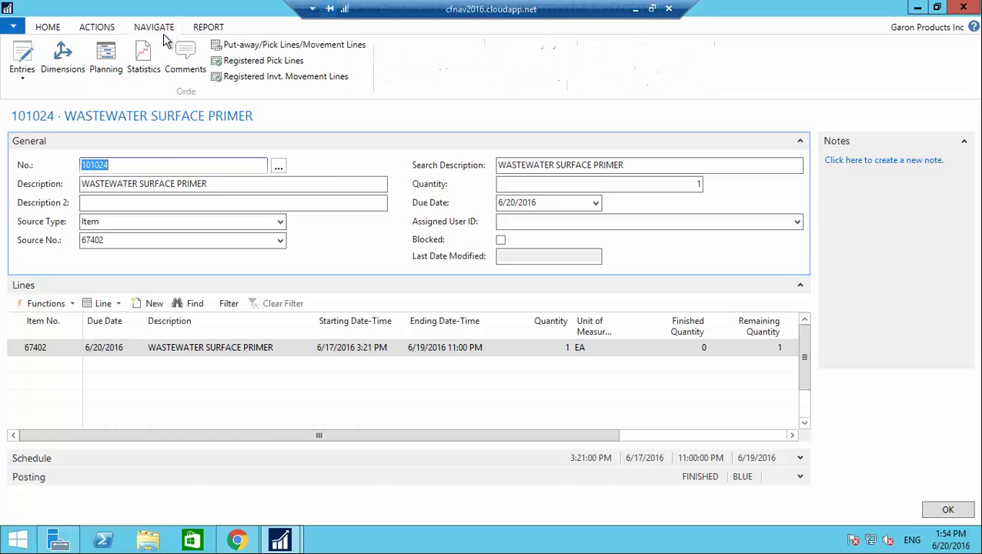
click(102, 69)
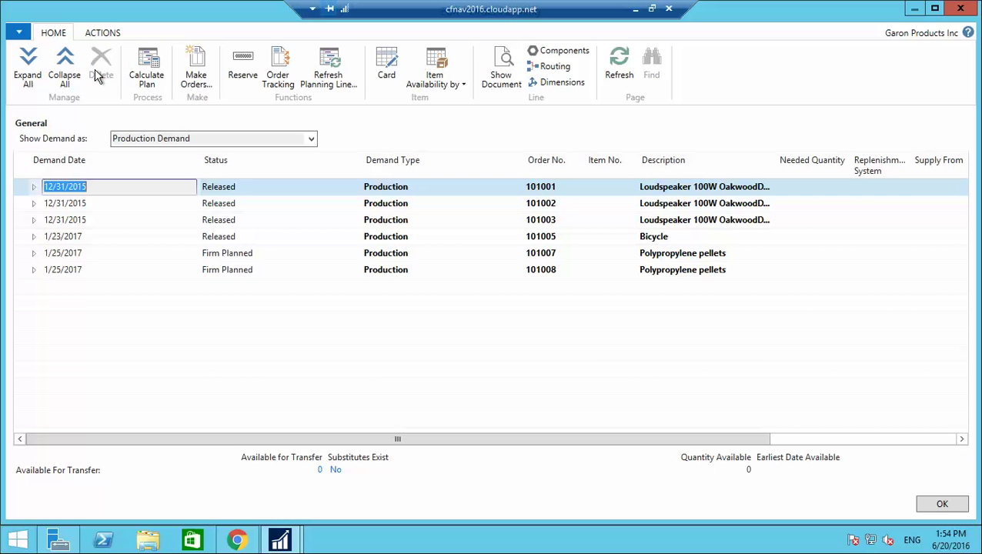
click(143, 78)
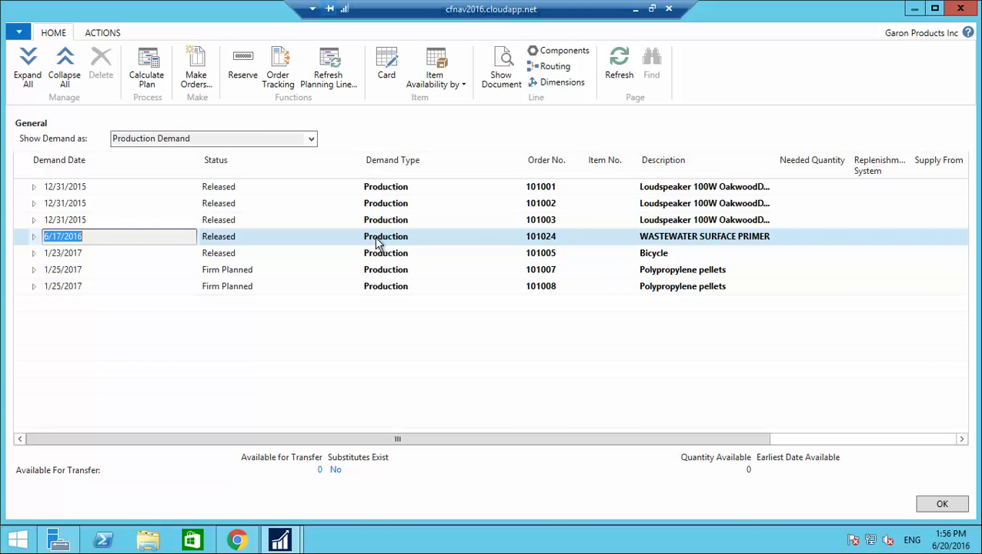
Expand the WASTEWATER SURFACE PRIMER demand and set vendor 30000 as supplier for Part A Hardener and MUNDERSAND CORPORATION for Part B Liquid.
click(33, 237)
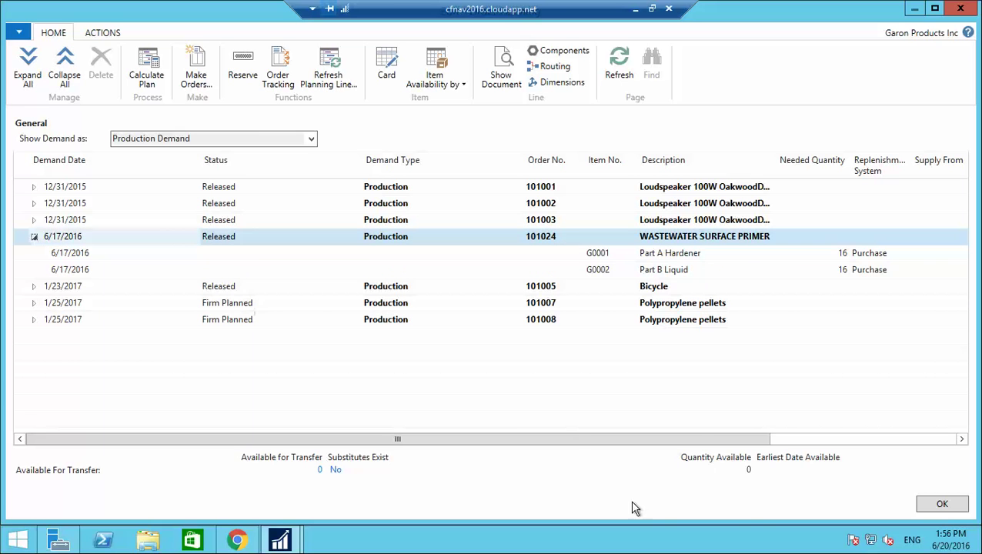
drag(747, 445, 923, 426)
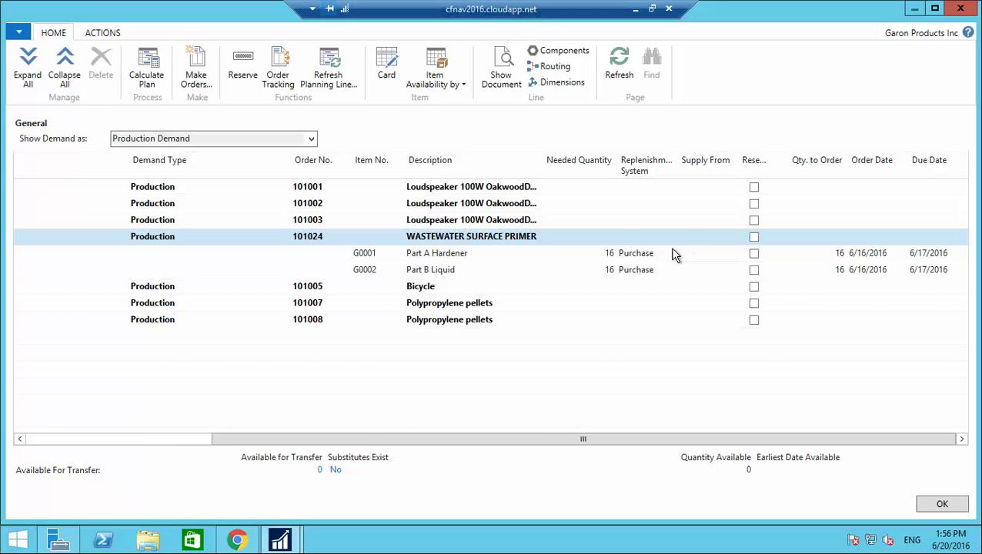
click(730, 254)
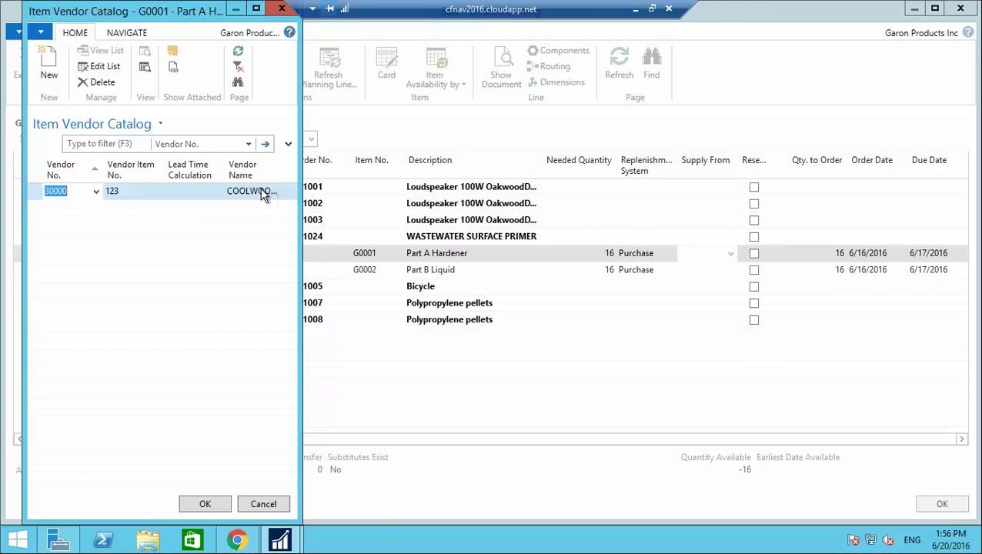
click(207, 504)
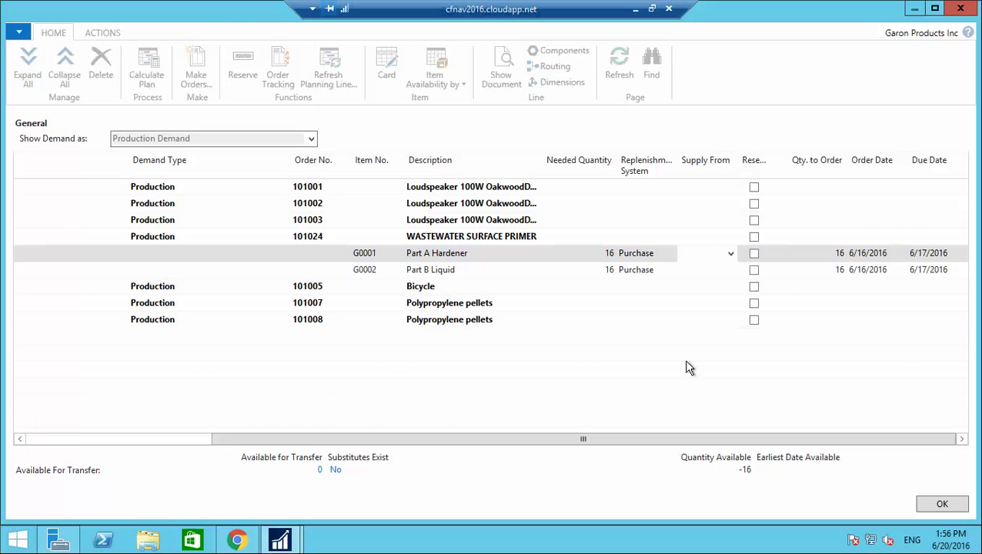
click(727, 270)
click(726, 270)
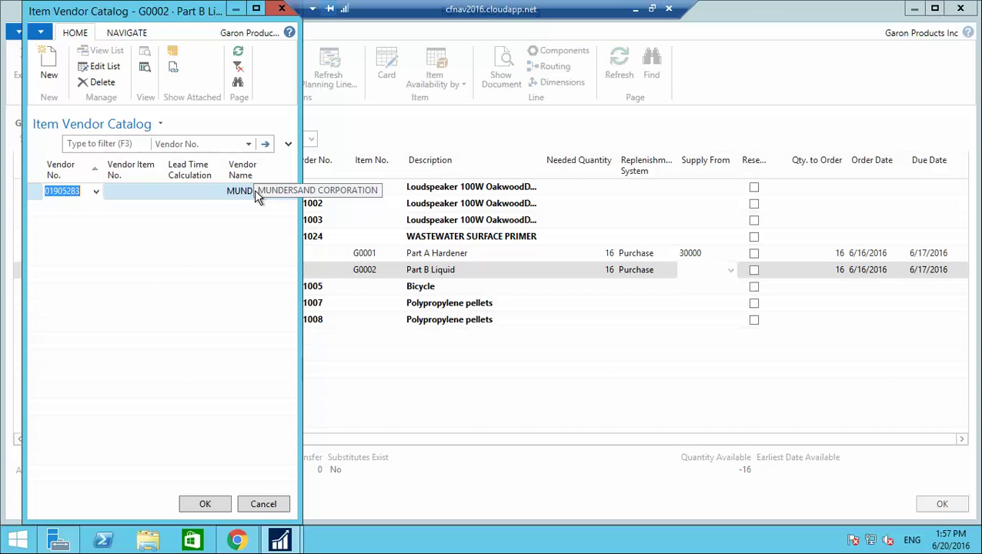
click(206, 503)
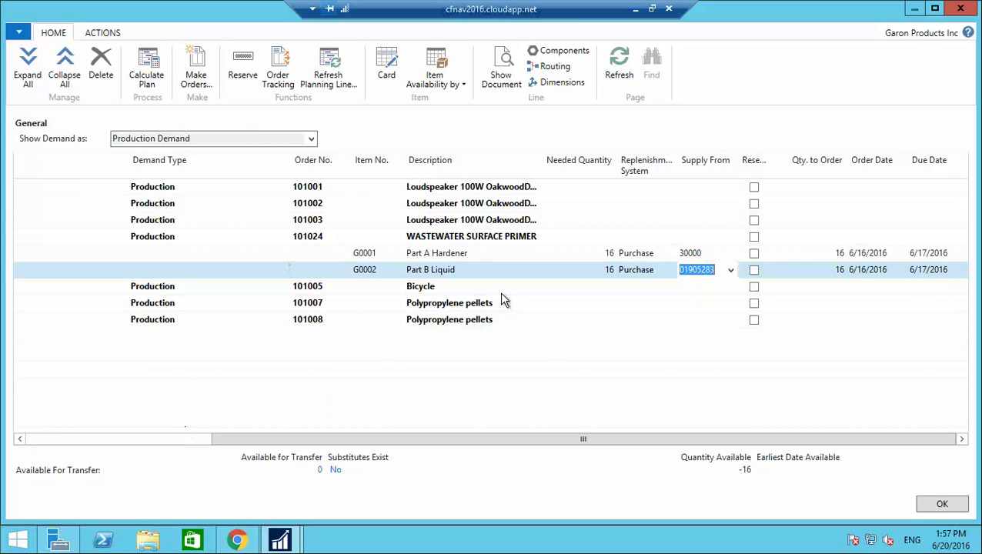
Make supply orders for the active order with purchase orders created, and close order planning and the production order.
click(207, 86)
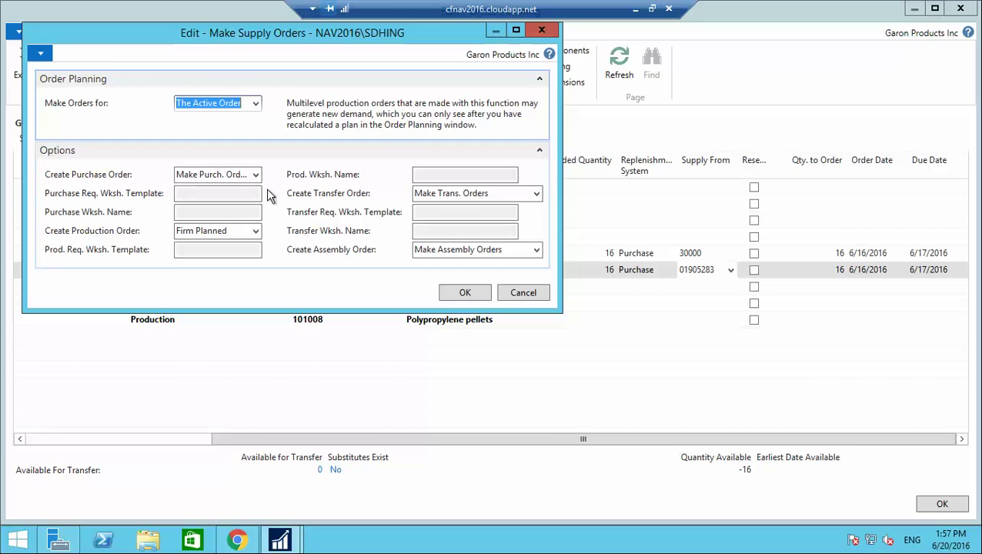
click(468, 294)
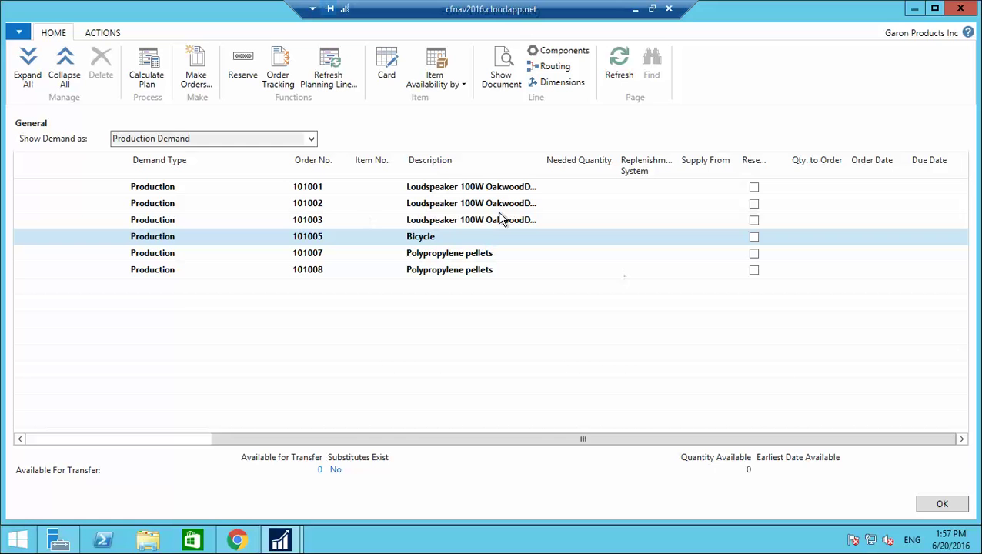
click(948, 506)
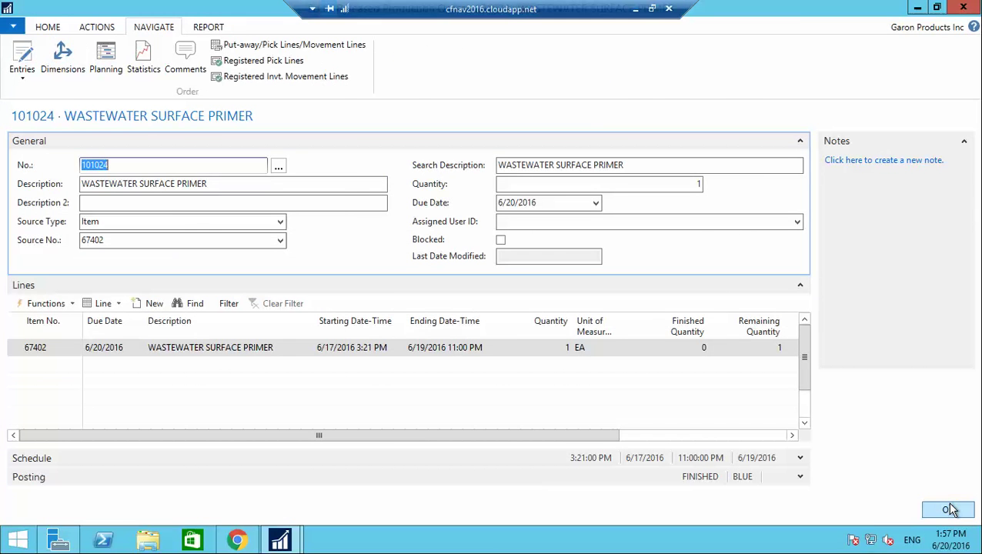
click(949, 506)
Search for "purchase order", go to the Purchase Orders list in Purchase Planning, and open the CoolWood Technologies order for location BLUE.
click(851, 32)
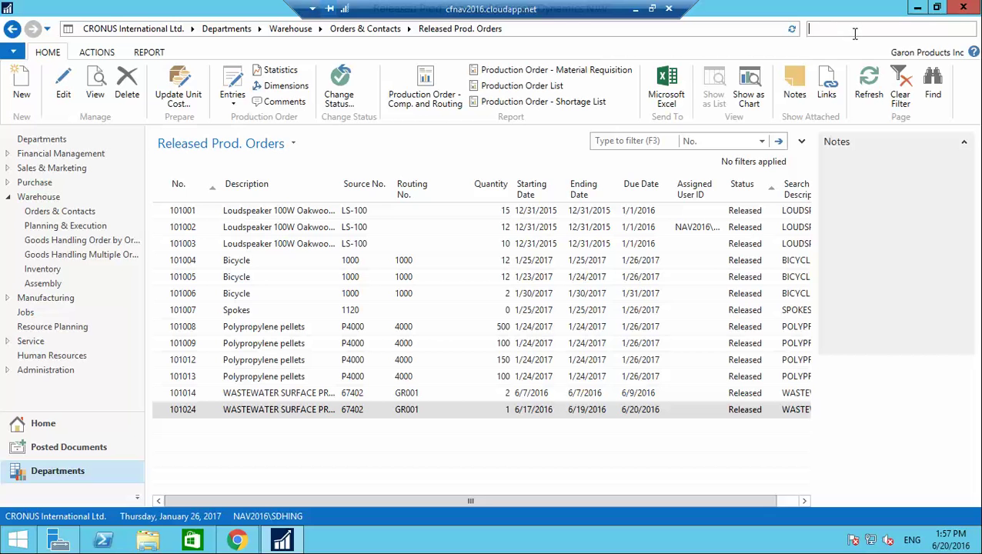
text(purchase order)
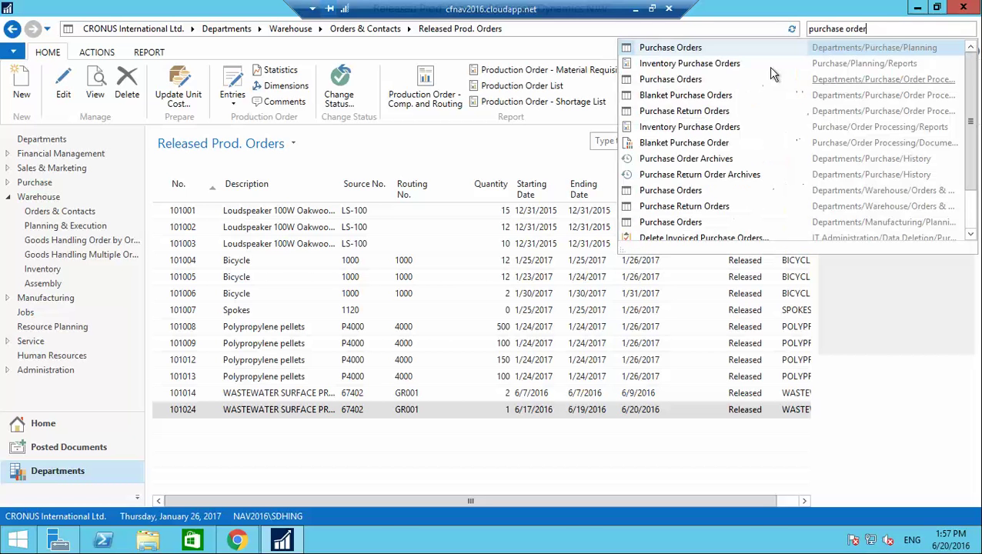
click(675, 47)
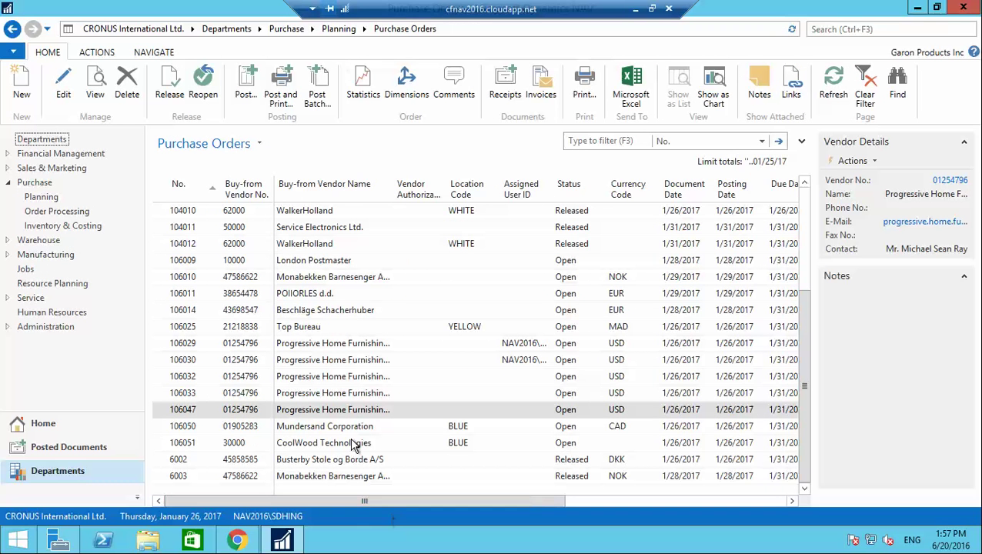
click(349, 427)
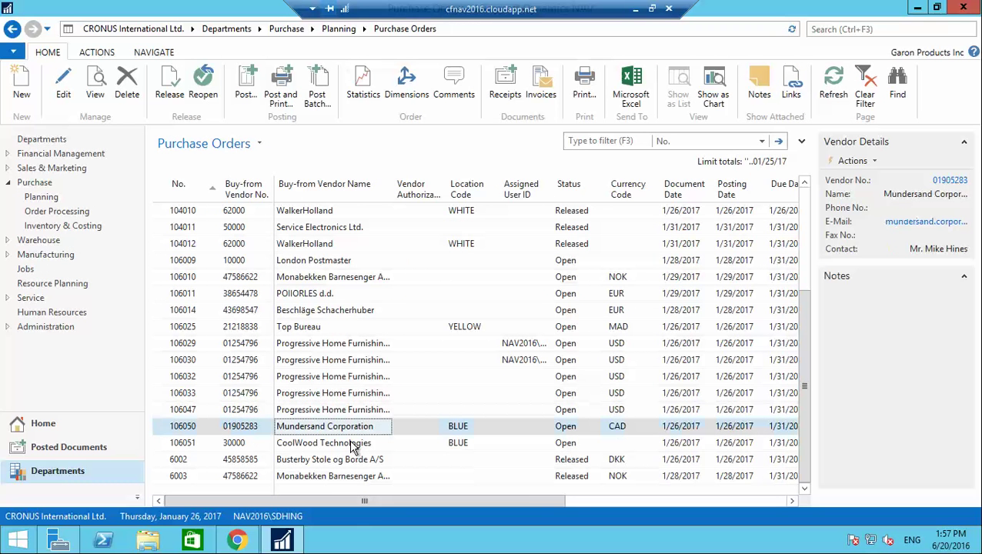
click(352, 445)
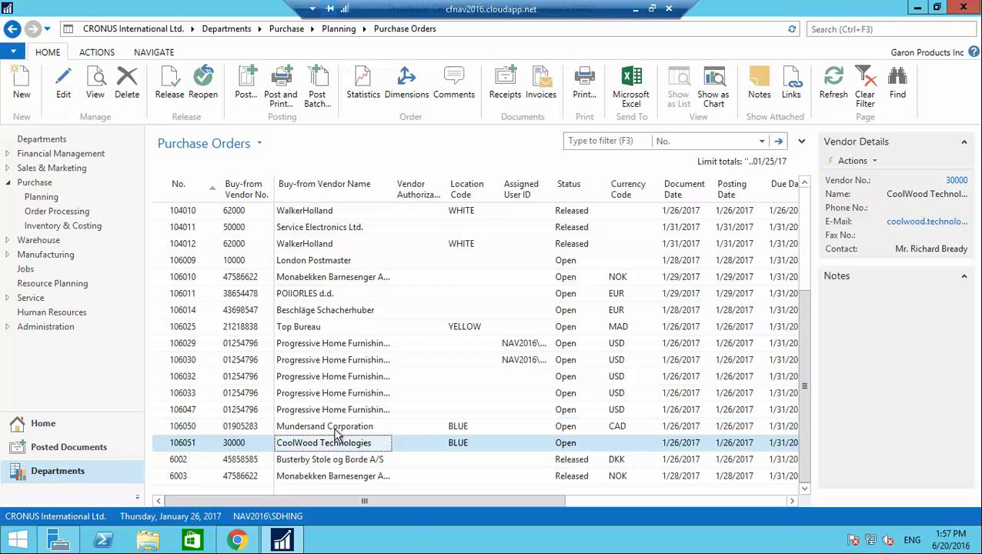
click(335, 427)
click(335, 445)
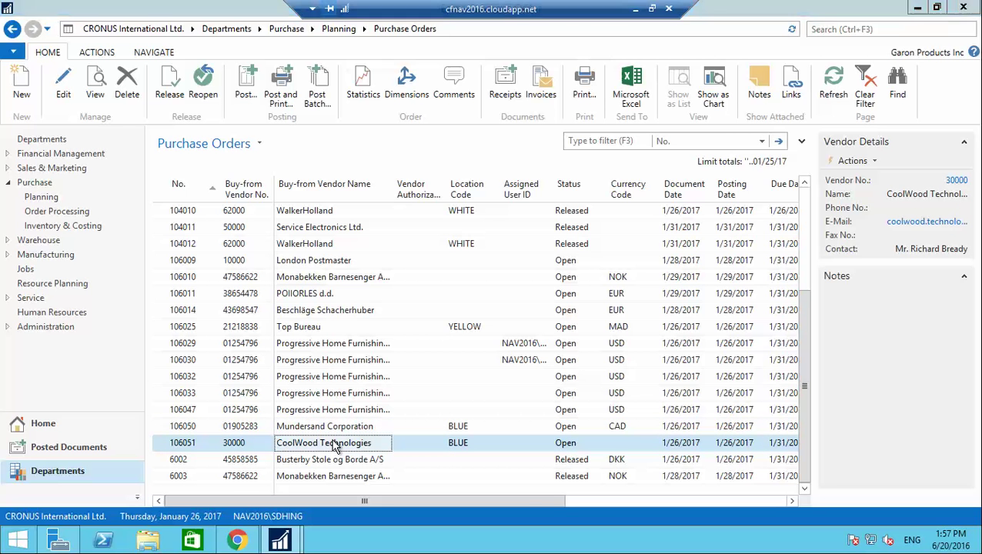
double_click(335, 445)
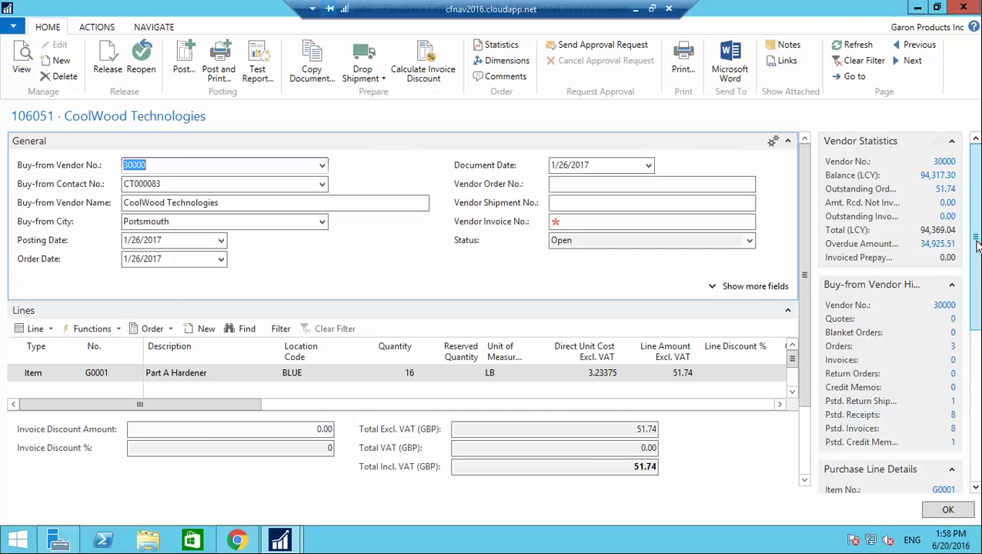
Examine the vendor statistics, buy-from vendor history and purchase line details of the CoolWood Technologies order.
scroll(978, 245, down, 3)
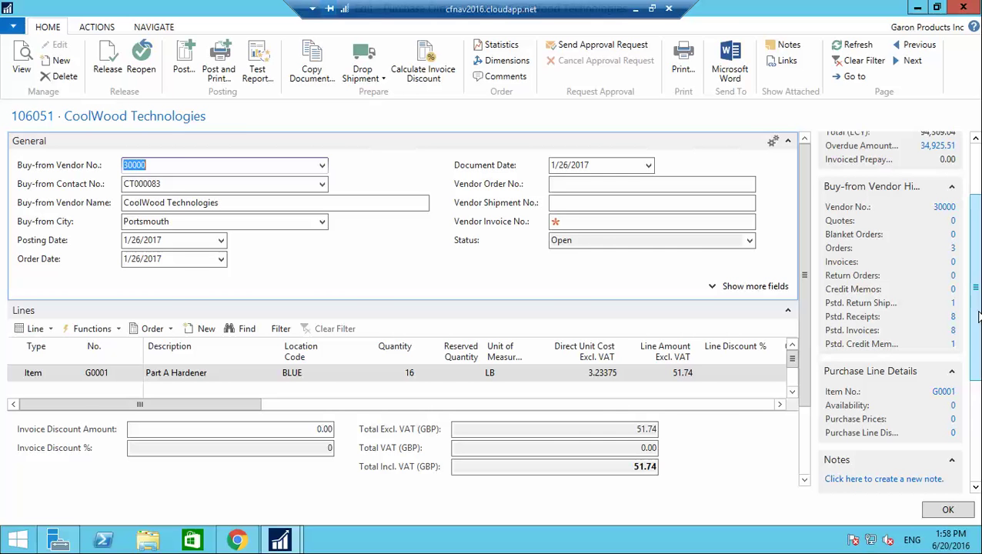
scroll(979, 315, down, 2)
scroll(976, 308, down, 6)
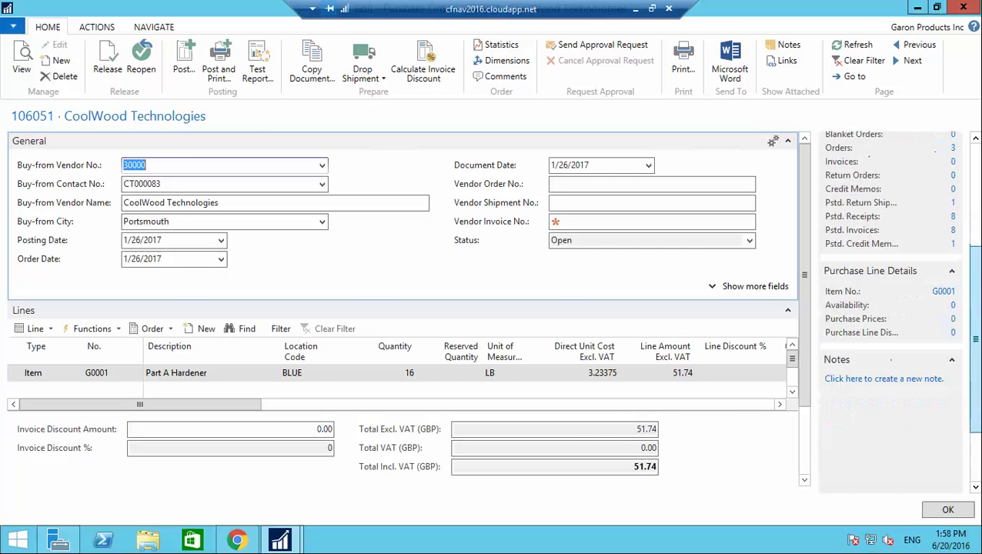
scroll(976, 308, up, 7)
scroll(976, 308, down, 5)
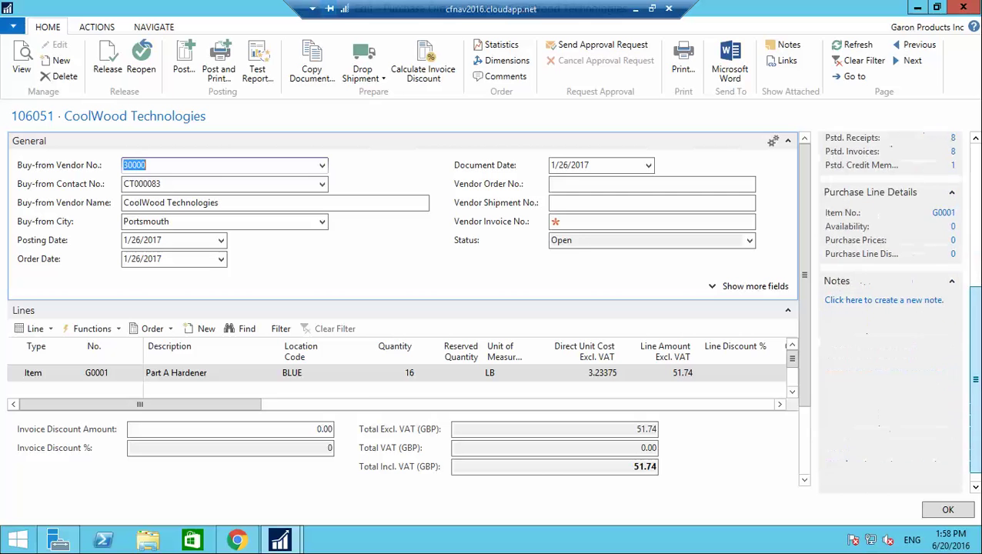
scroll(976, 308, up, 8)
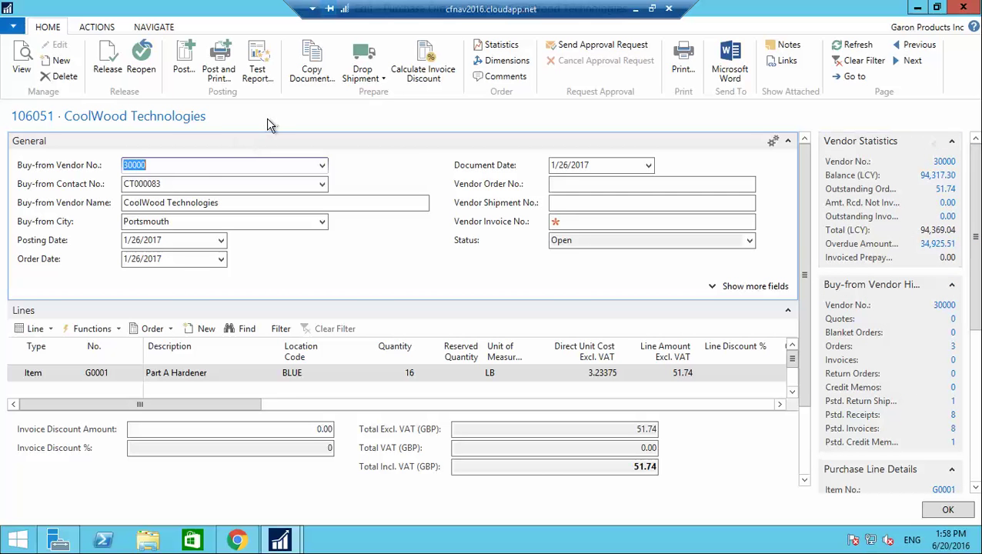
Try to post the CoolWood Technologies purchase order as Receive and Invoice without a vendor invoice number.
click(184, 71)
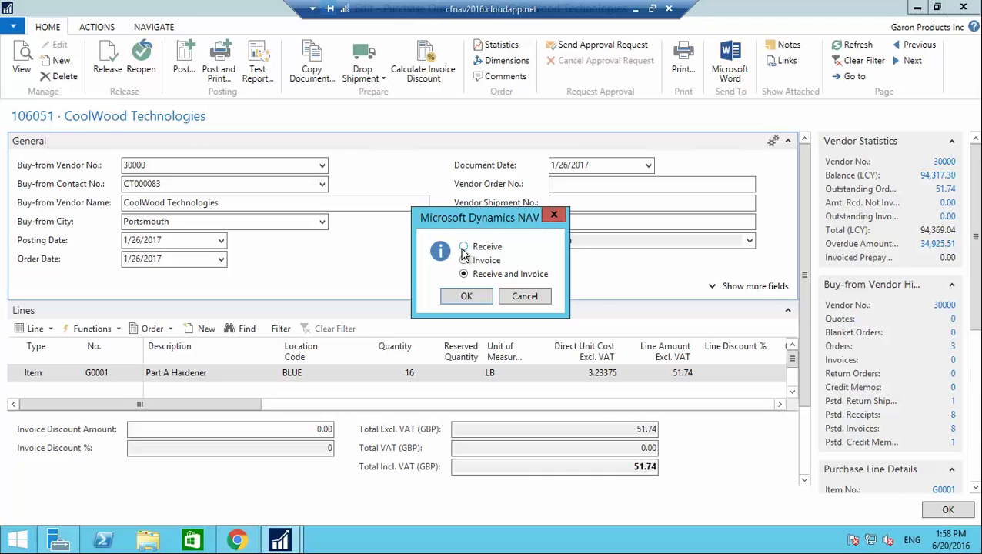
click(467, 297)
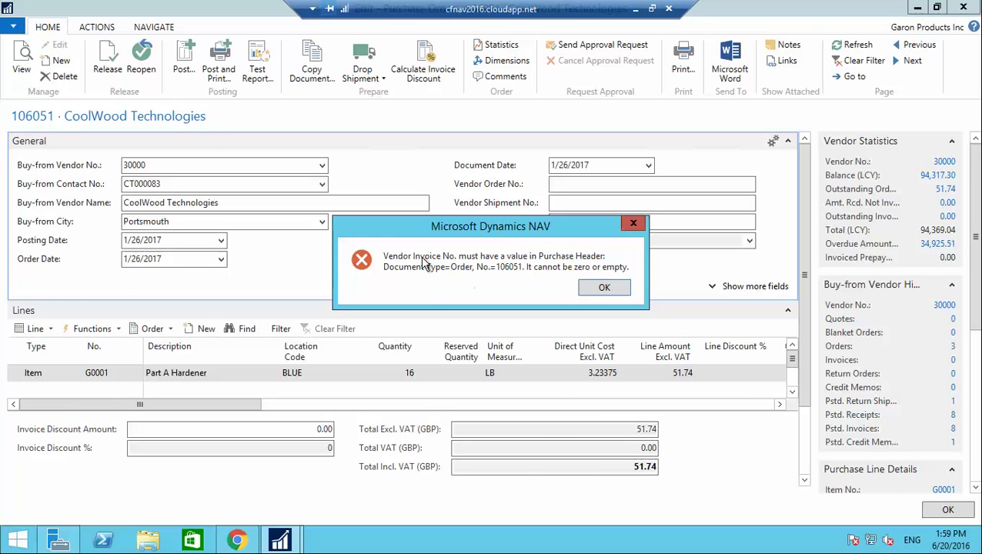
click(602, 289)
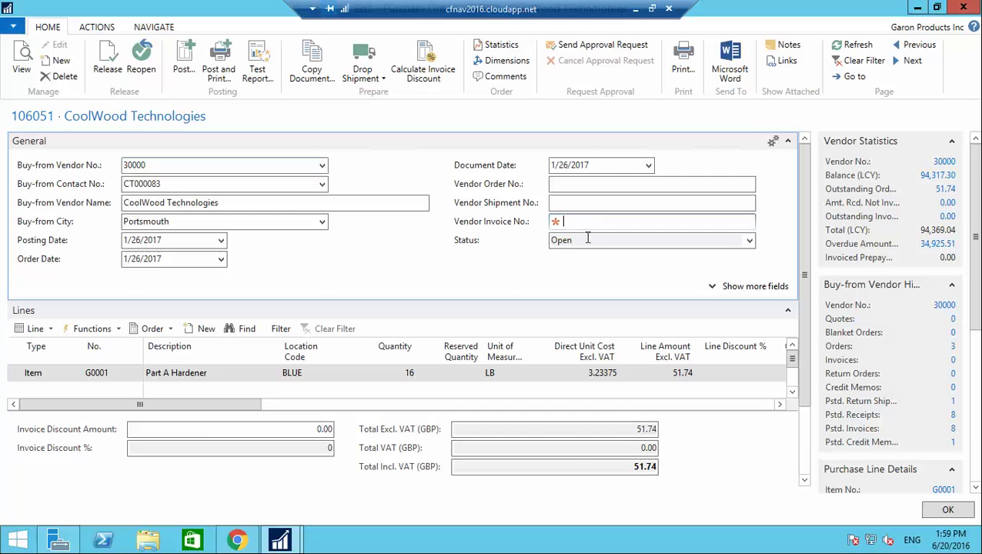
Set the Vendor Invoice No. to 123edsx and post the CoolWood Technologies purchase order as Receive and Invoice.
text(123edsx)
click(185, 58)
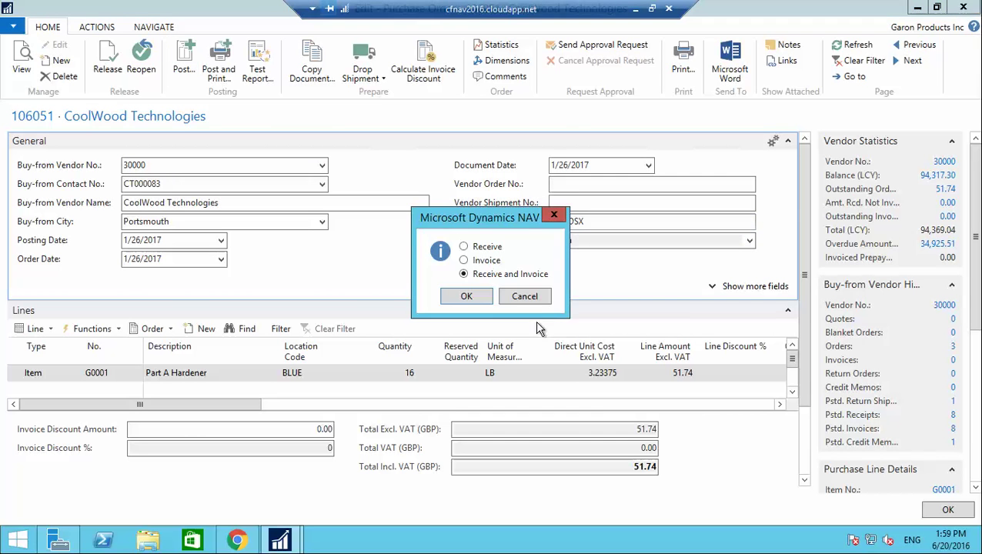
click(467, 296)
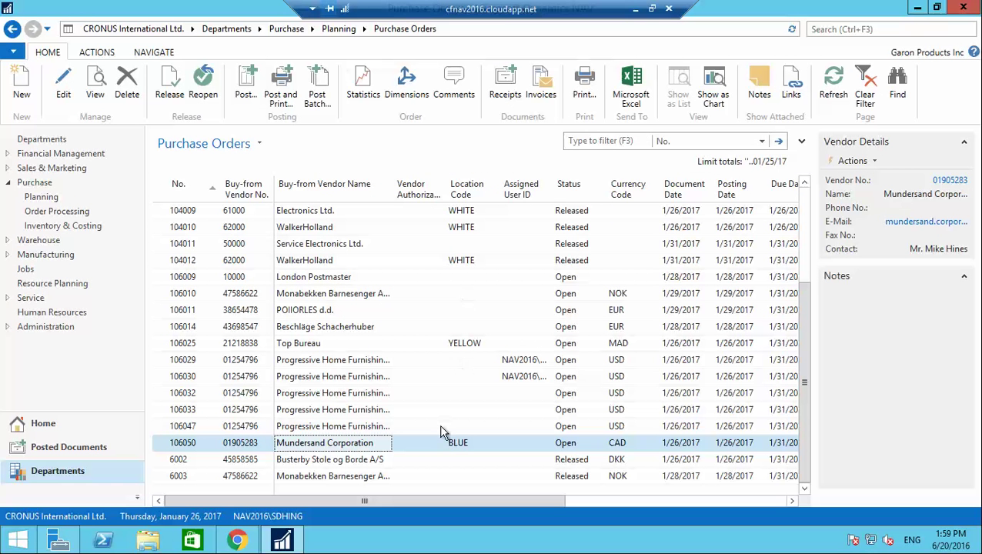
Open the Mundersand Corporation purchase order, set its Vendor Invoice No. to ed4, and post it as Receive and Invoice.
double_click(357, 447)
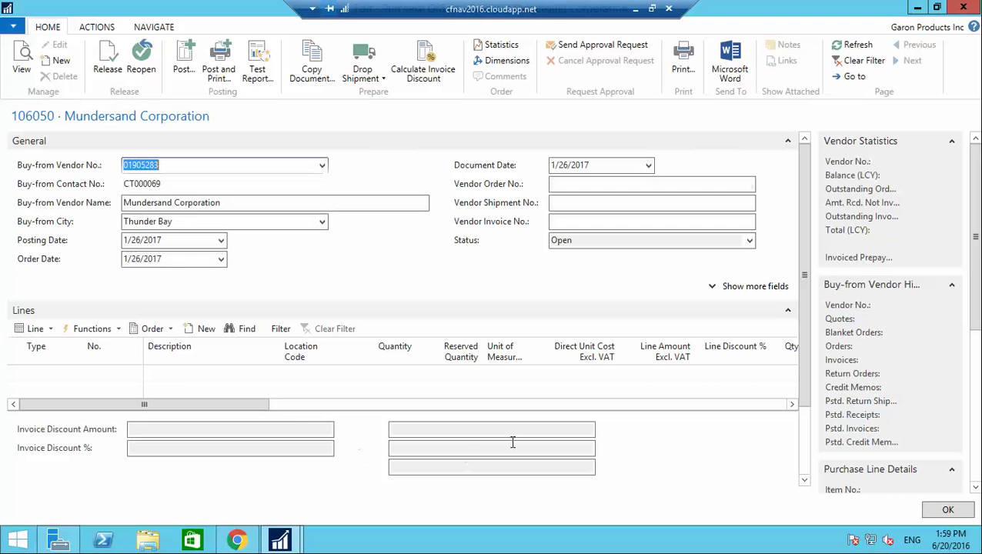
click(601, 223)
text(e)
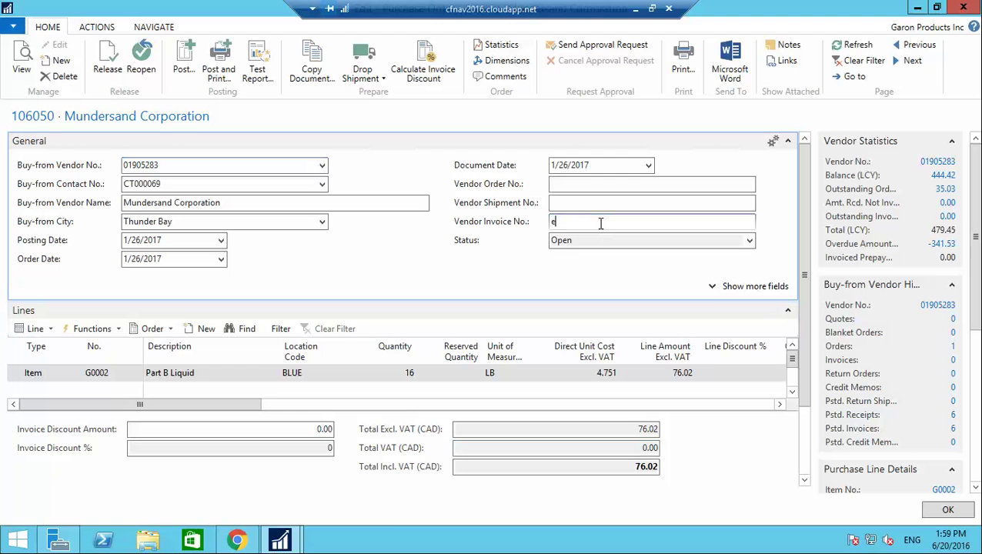
text(d4)
click(178, 71)
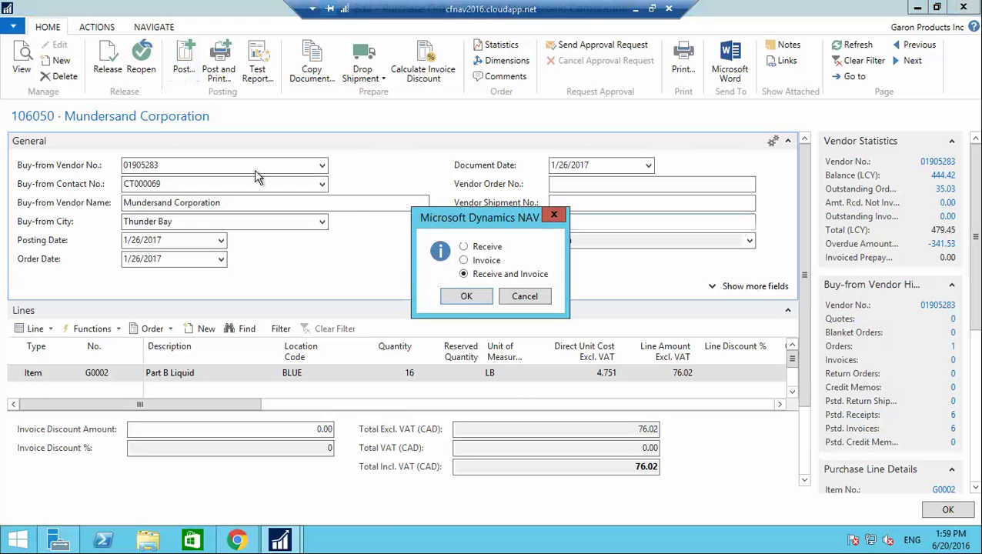
click(471, 300)
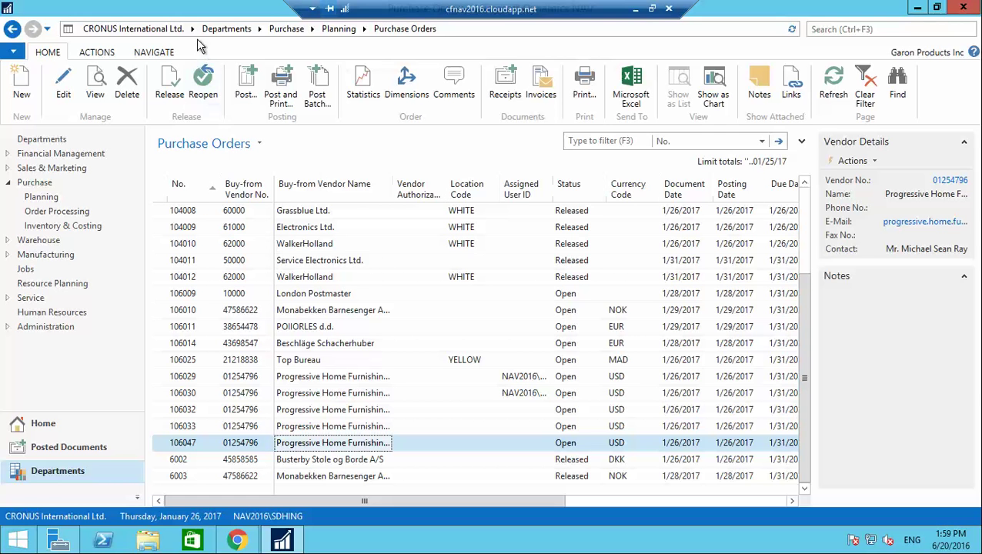
Search for "released", go to Released Prod. Orders, and open the WASTEWATER SURFACE PRIMER order due 6/20/2016.
click(842, 29)
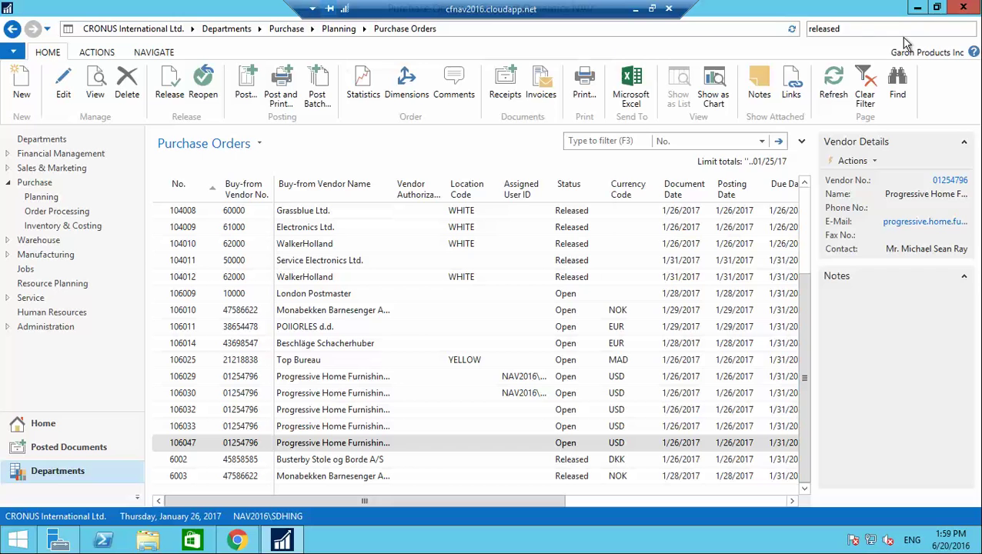
click(701, 66)
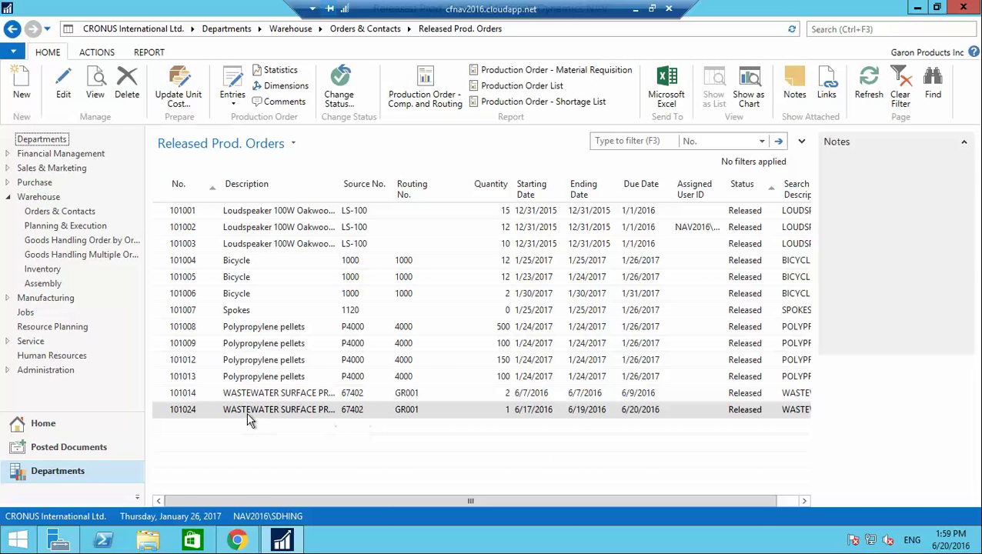
click(248, 417)
double_click(248, 414)
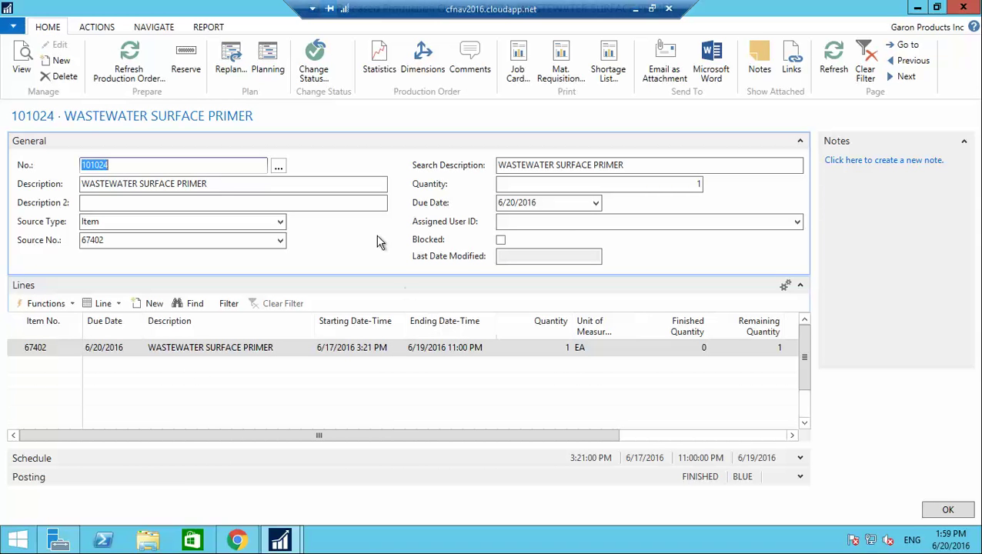
Open the production journal of the WASTEWATER SURFACE PRIMER line and select the Part A Hardener consumption quantity.
click(114, 304)
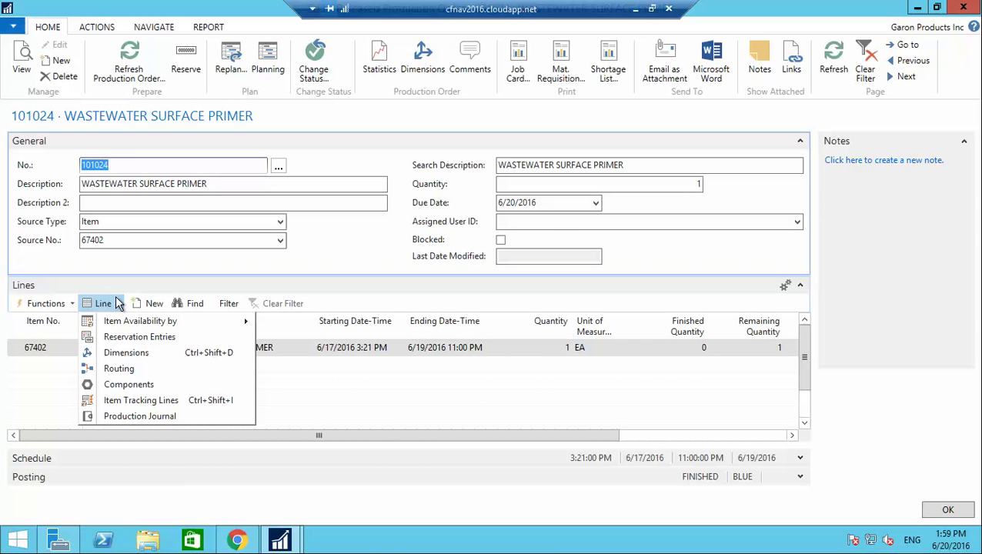
click(146, 416)
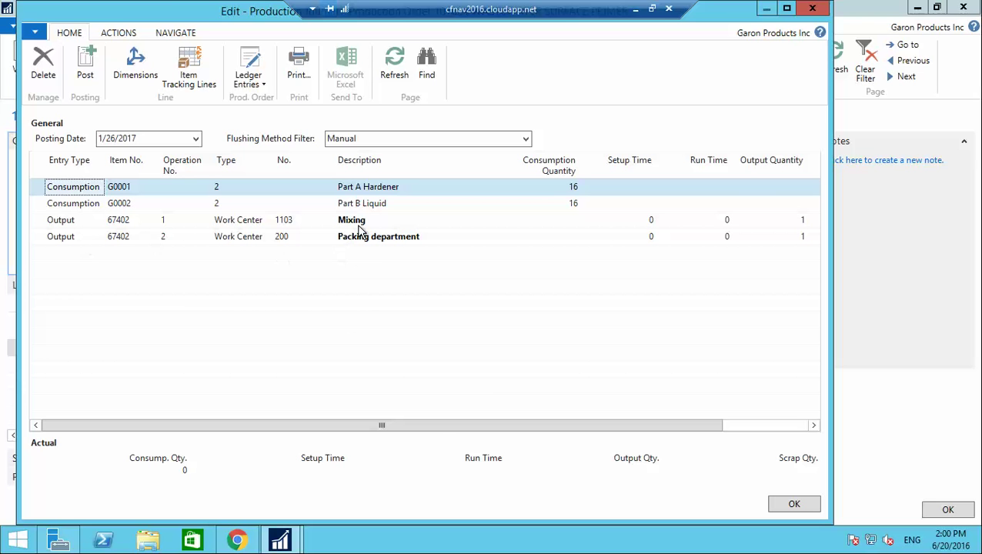
drag(456, 433, 576, 442)
click(466, 185)
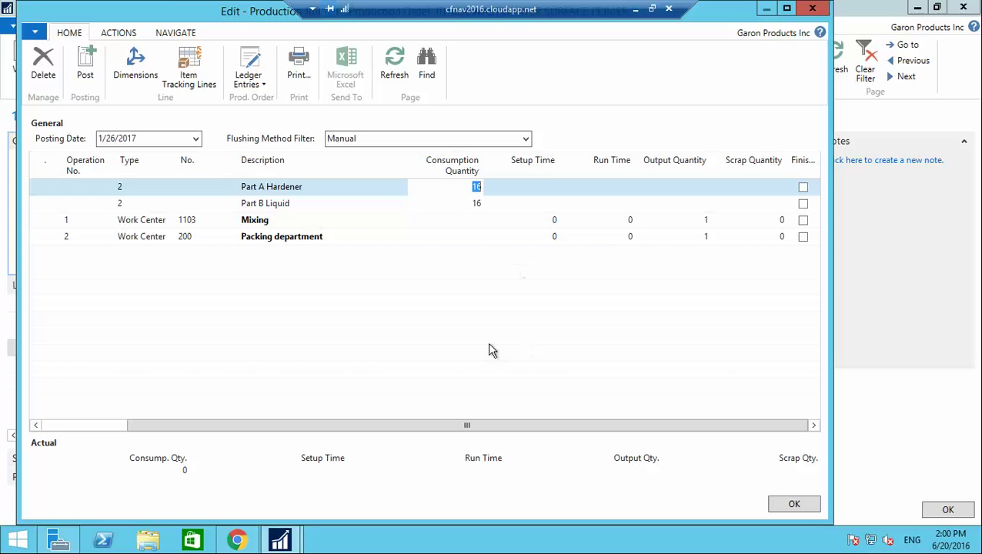
Set the run time to 25 for the Mixing operation and 15 for the Packing department operation.
click(618, 220)
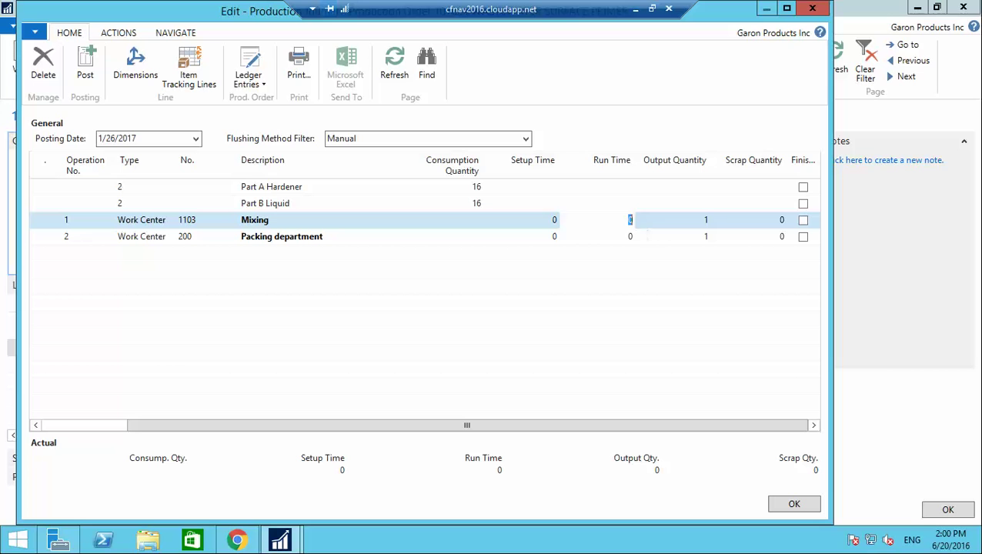
text(25)
key(Tab)
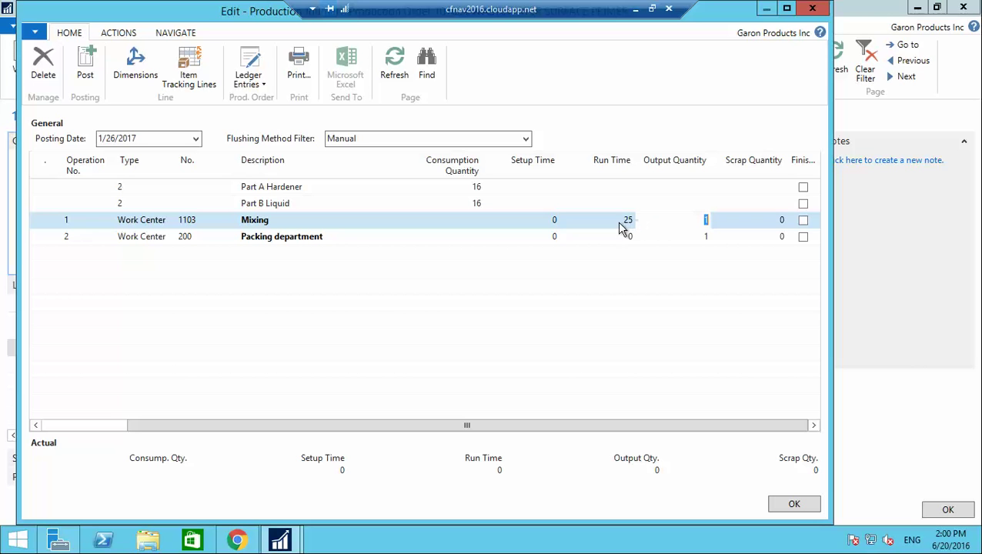
click(625, 235)
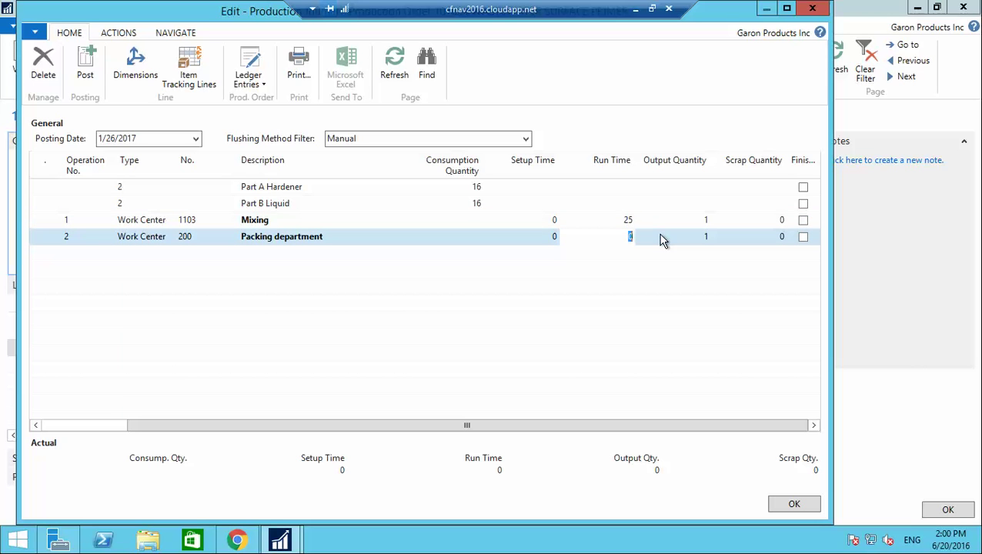
text(15)
key(Tab)
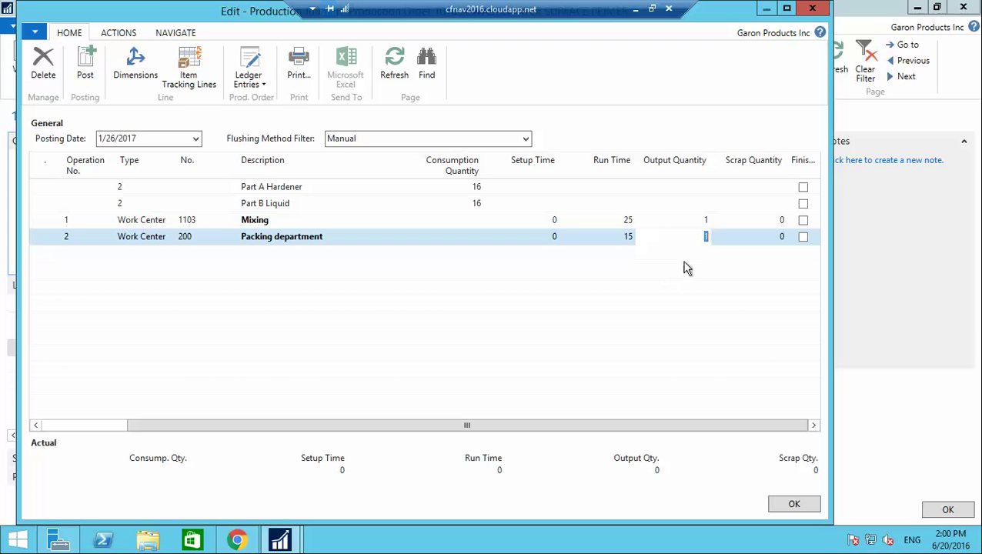
Mark the Mixing and Packing department output lines as finished in the production journal.
click(622, 220)
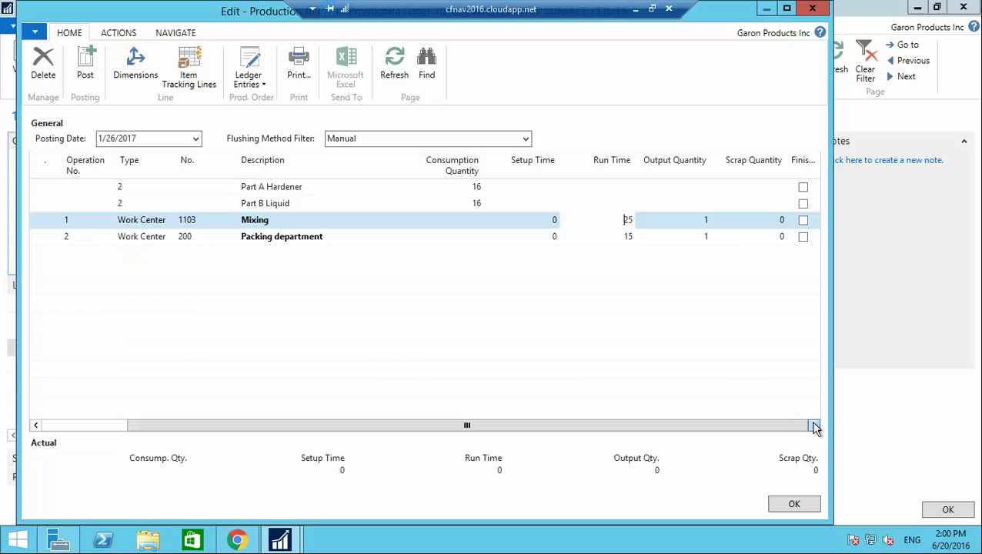
click(804, 221)
click(804, 237)
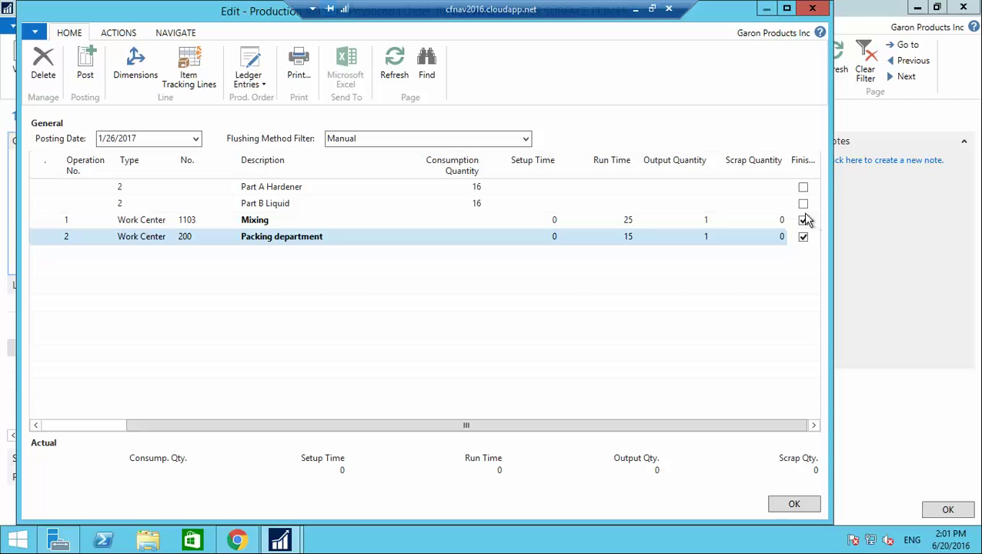
Post the production journal's consumption and output lines and close the journal.
click(85, 65)
click(428, 287)
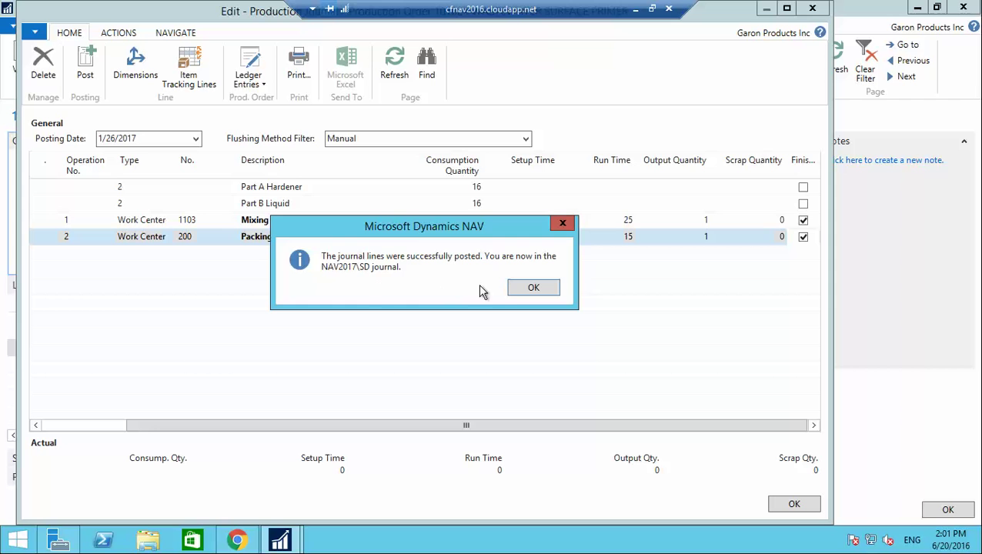
click(522, 290)
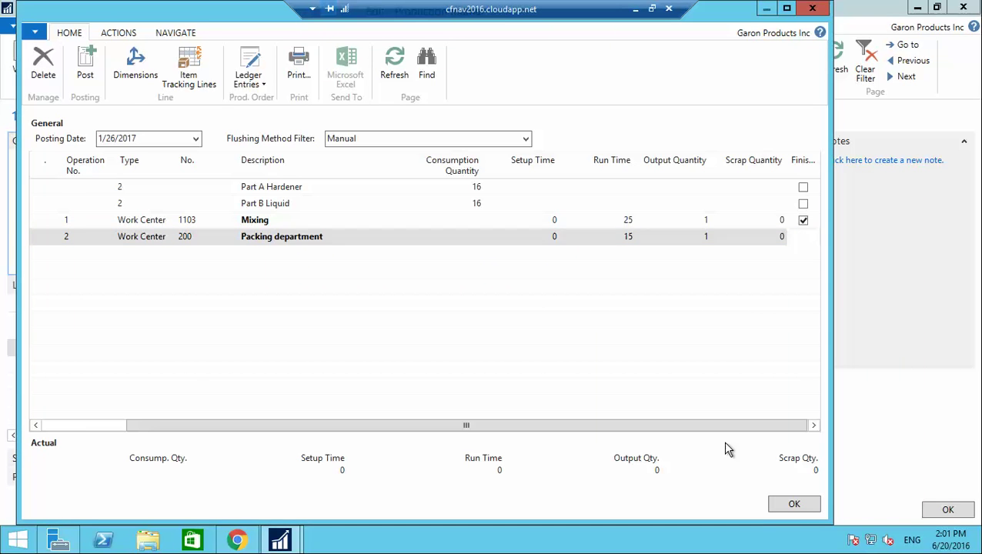
click(796, 511)
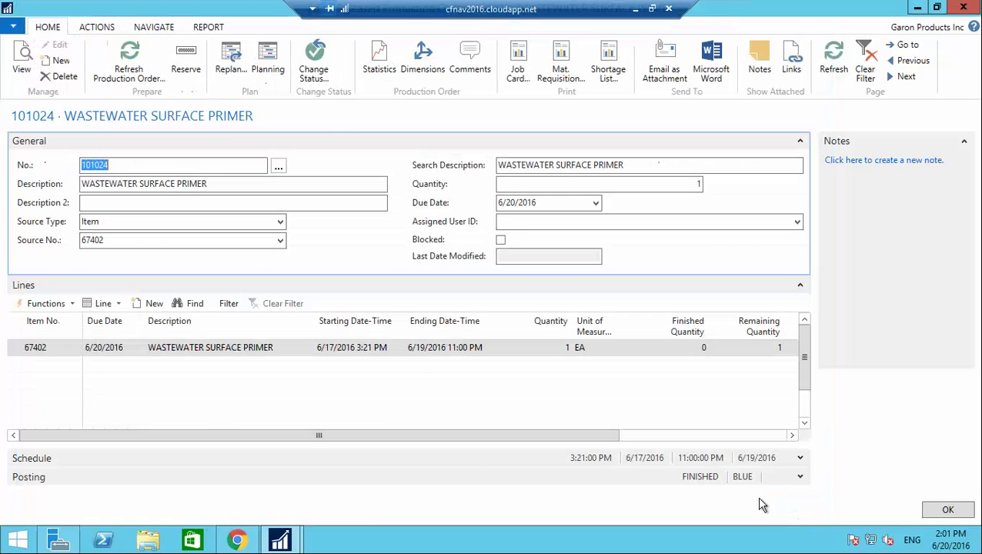
Change the WASTEWATER SURFACE PRIMER production order's status to Finished, with Update Unit Cost enabled.
click(317, 68)
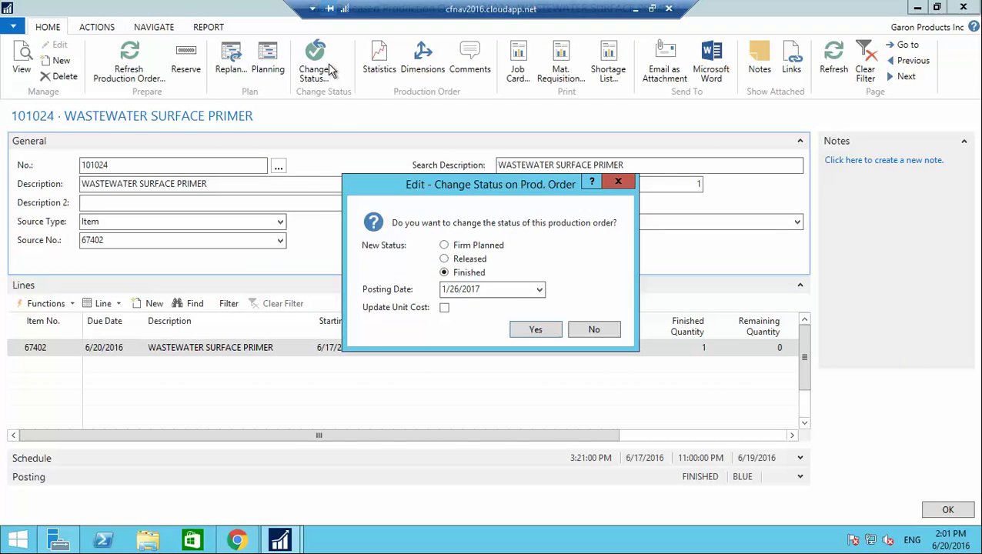
click(444, 308)
click(538, 336)
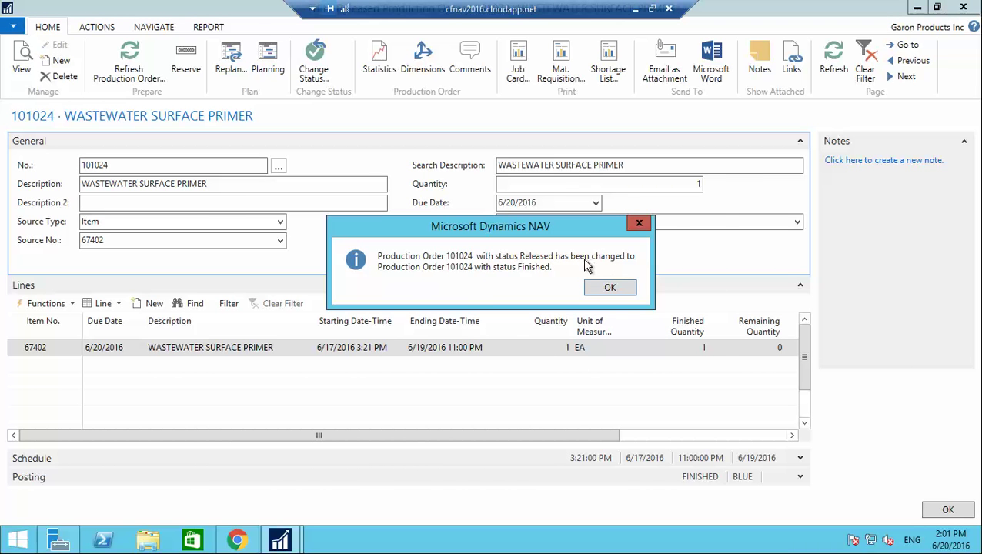
click(611, 287)
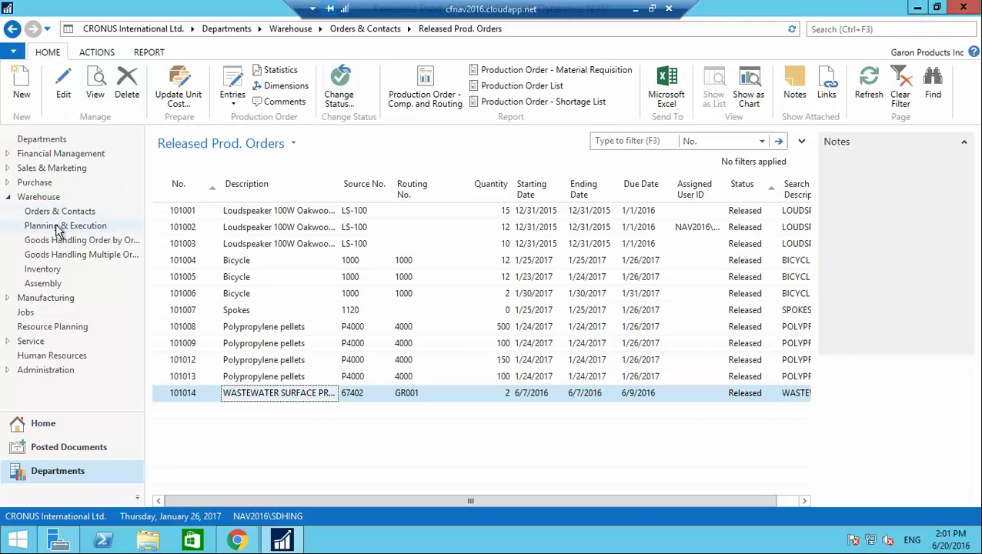
Go to Sales Orders in the Order Processing area of Sales & Marketing and open the Accenture PVT LTD order.
click(38, 169)
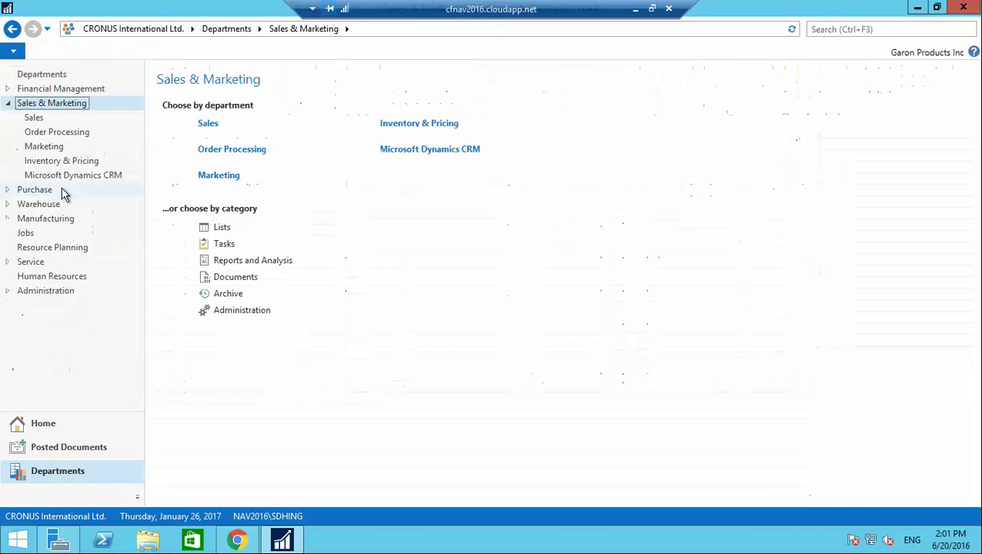
click(48, 132)
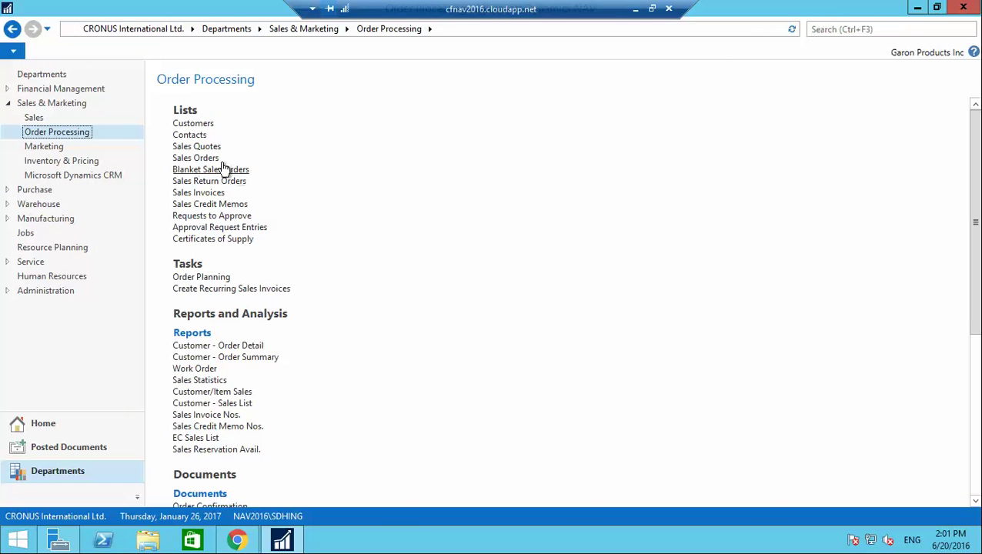
click(212, 159)
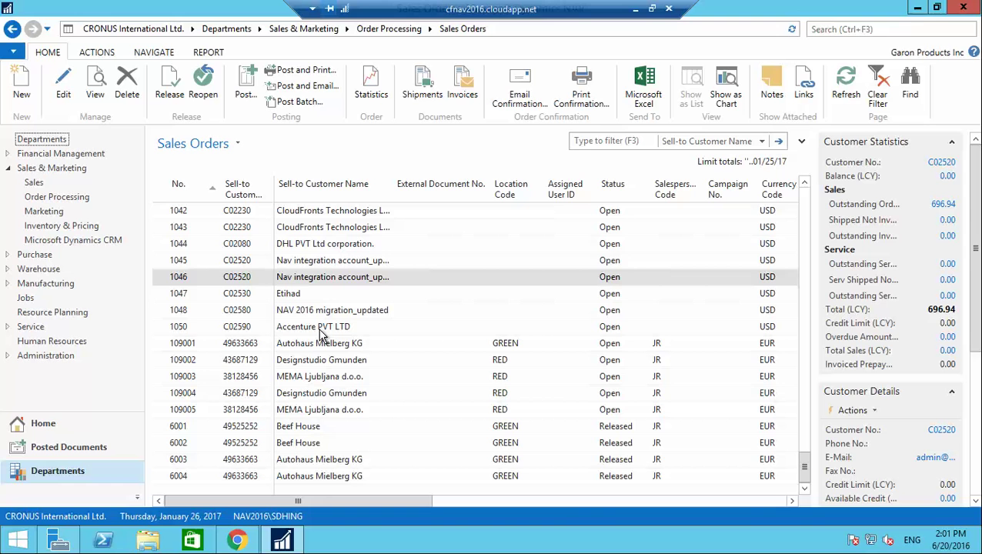
double_click(322, 329)
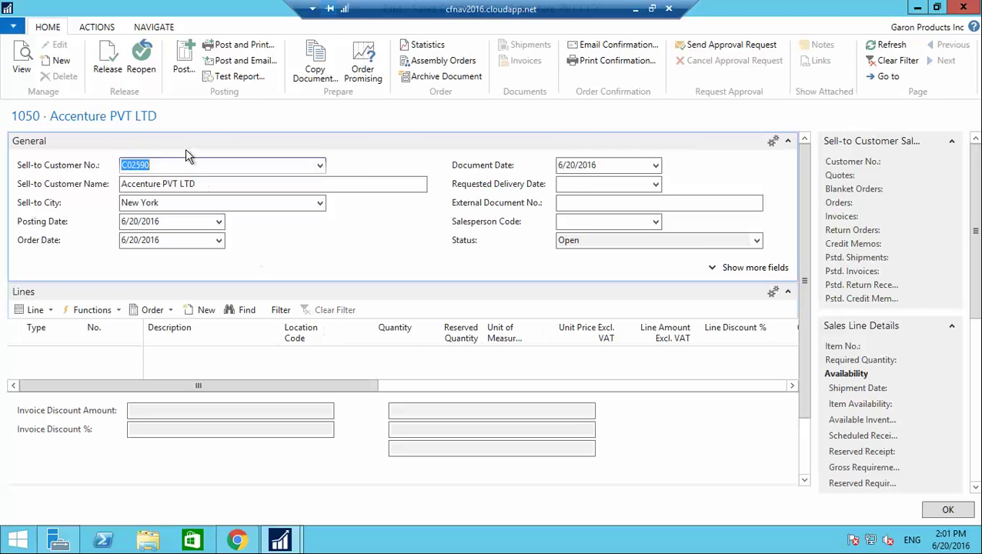
Post the Accenture PVT LTD sales order with the Ship and Invoice option.
click(185, 68)
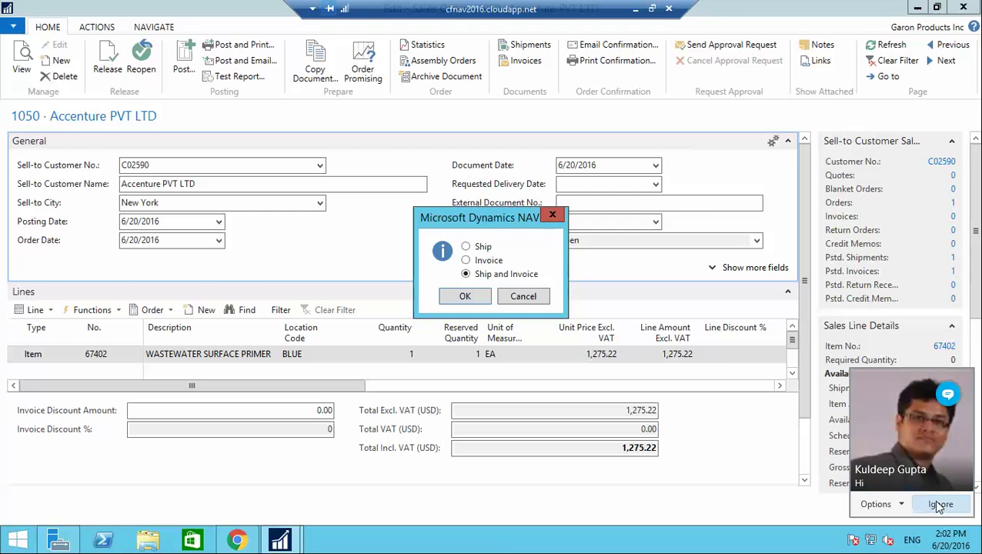
click(909, 492)
click(465, 296)
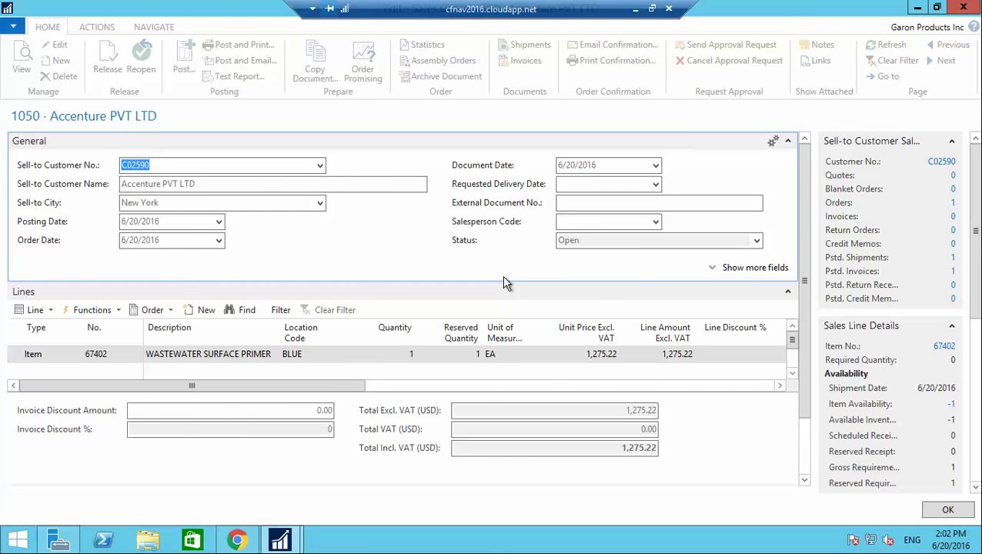
key(Escape)
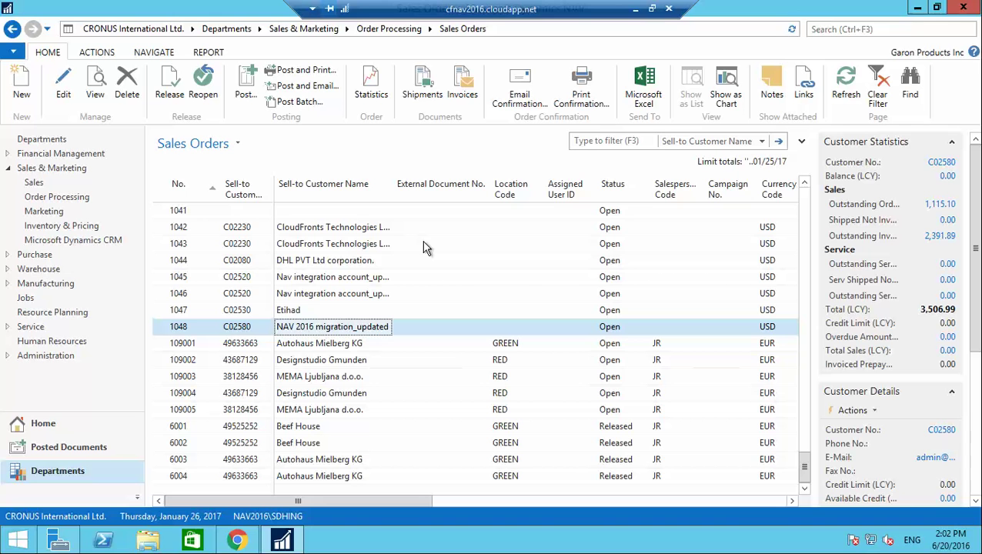
Go to Customers in the Receivables area of Financial Management and open the Accenture PVT LTD customer card.
click(227, 29)
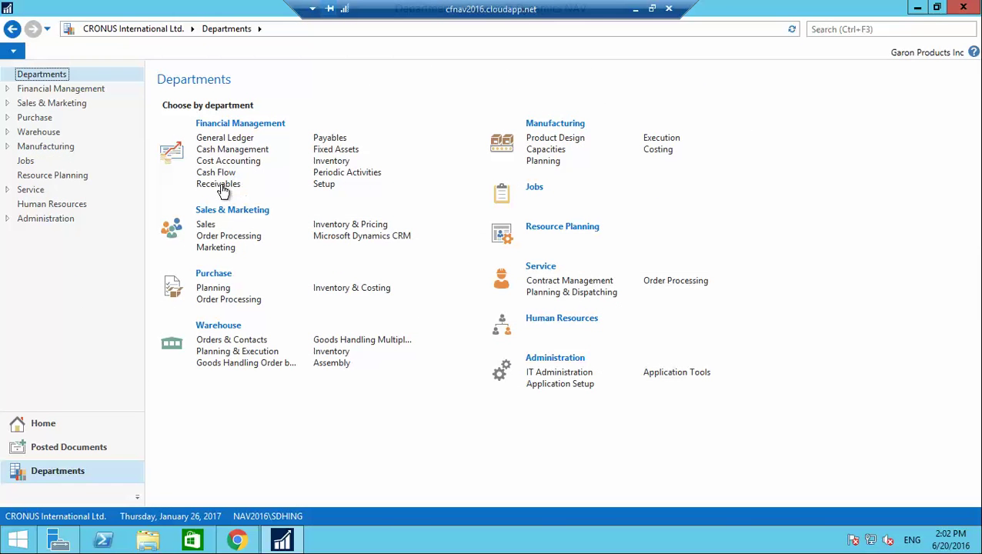
click(219, 185)
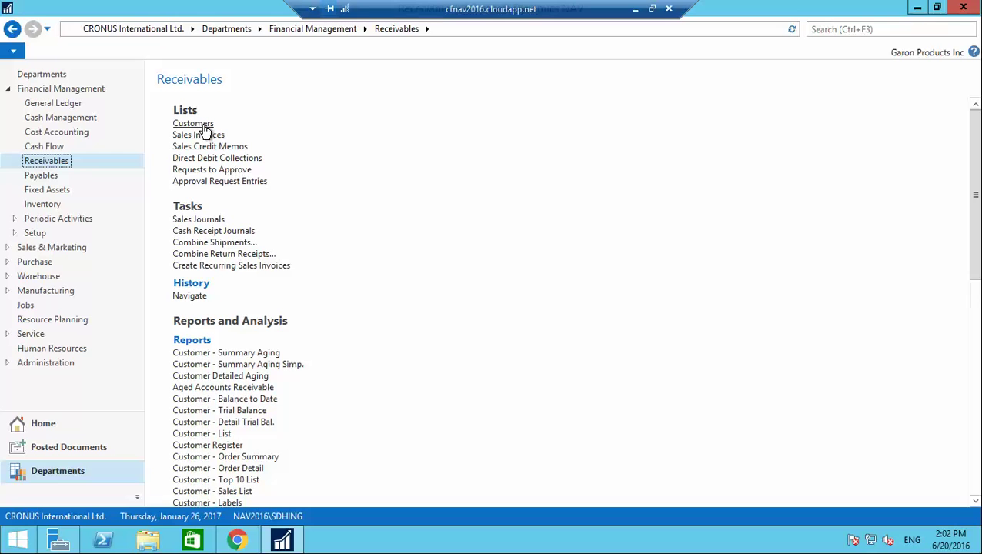
click(204, 125)
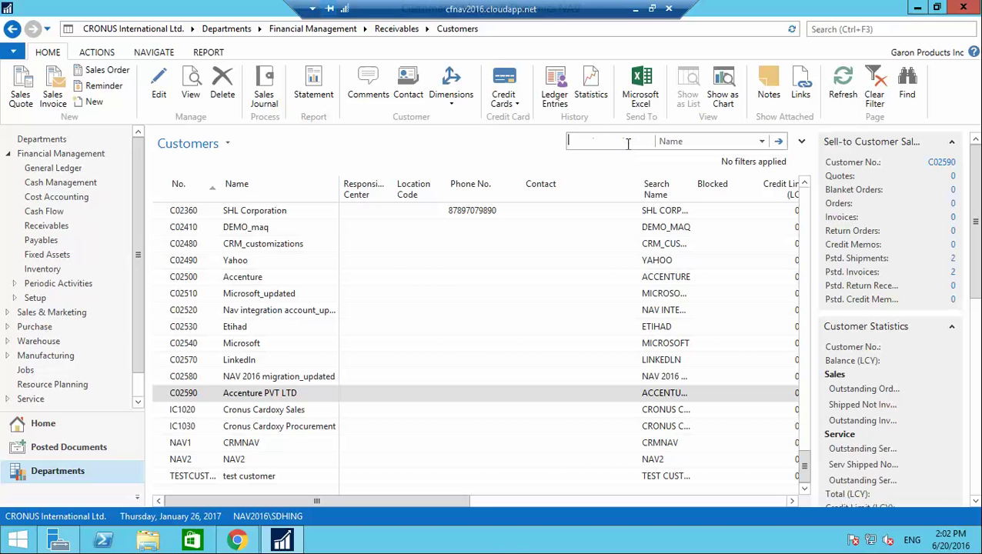
click(277, 396)
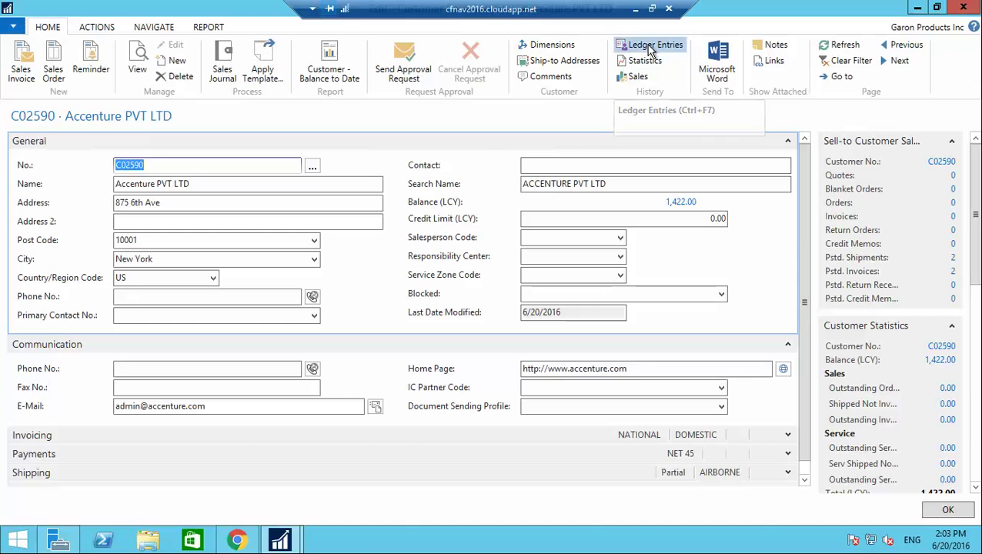
Review the invoices and due dates in Accenture PVT LTD's customer ledger entries, and return to the customer list.
click(651, 47)
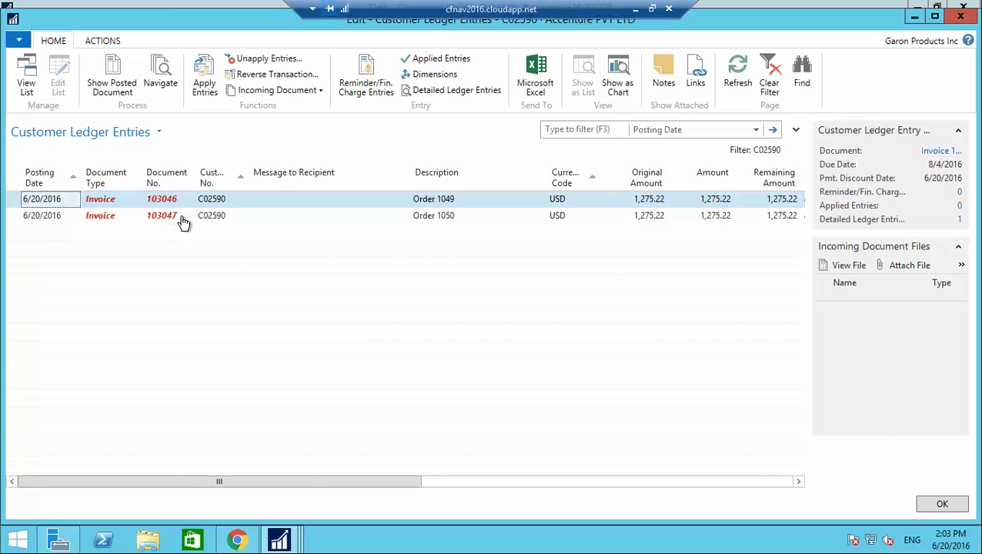
drag(309, 482, 393, 482)
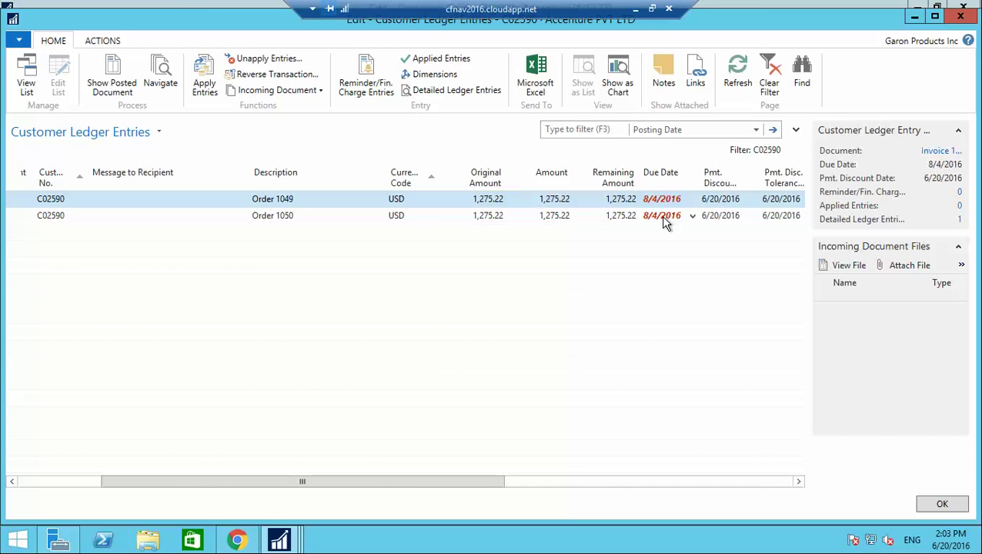
key(Escape)
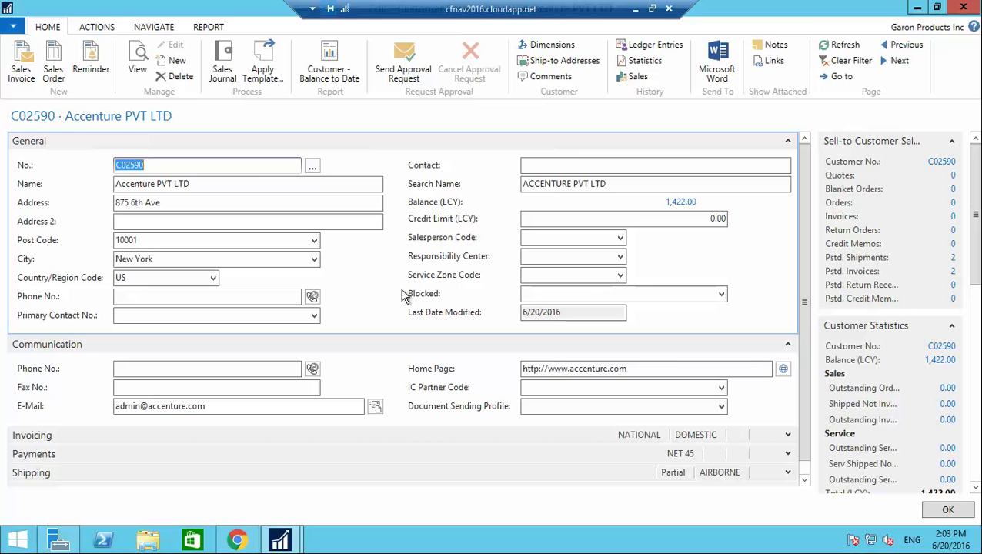
key(Escape)
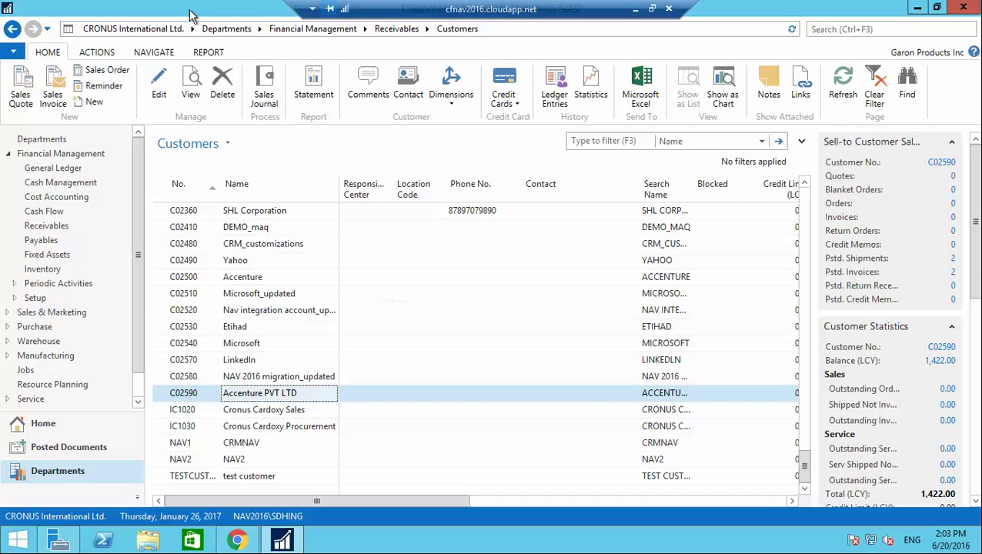
Go to Vendors in the Payables area of Financial Management and open the Progressive Home Furnishings vendor card.
click(229, 28)
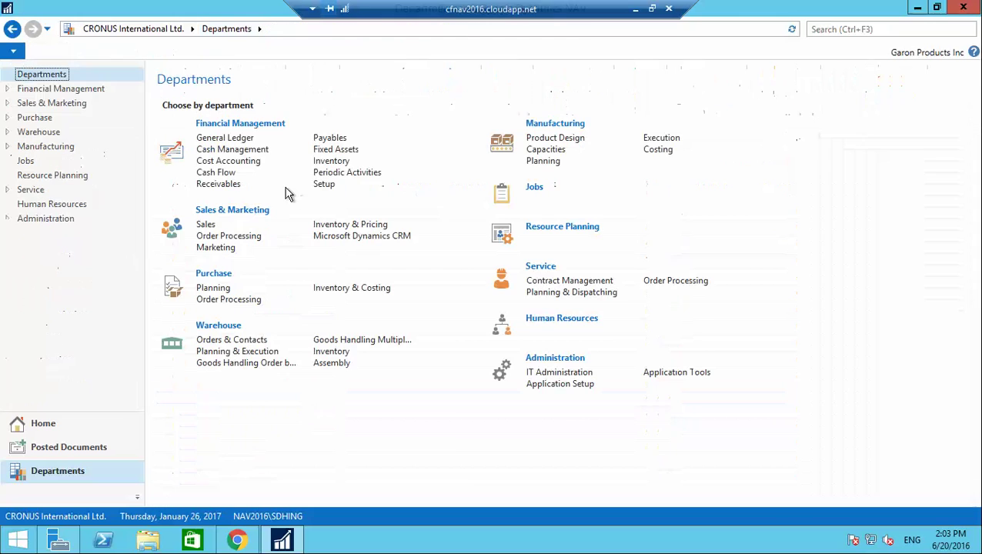
click(331, 138)
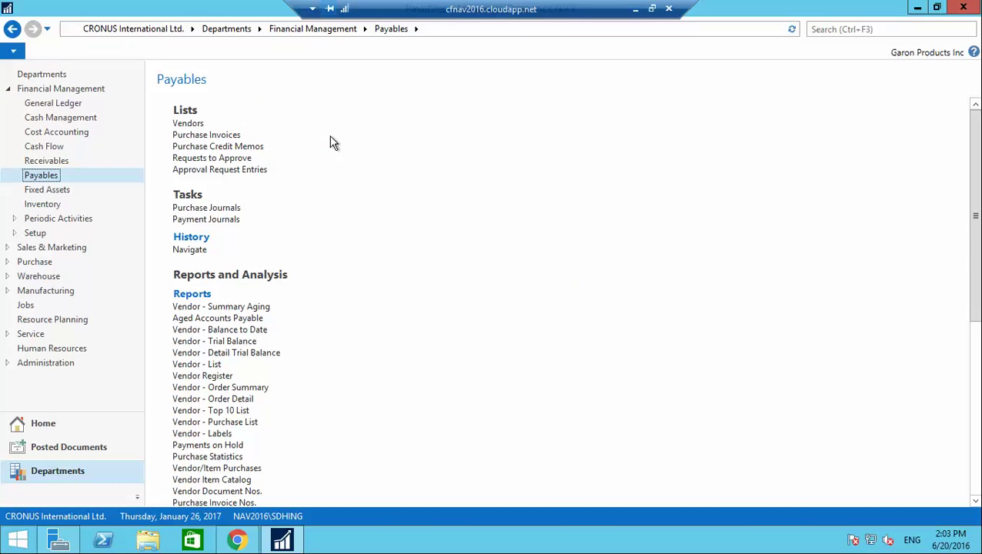
click(198, 125)
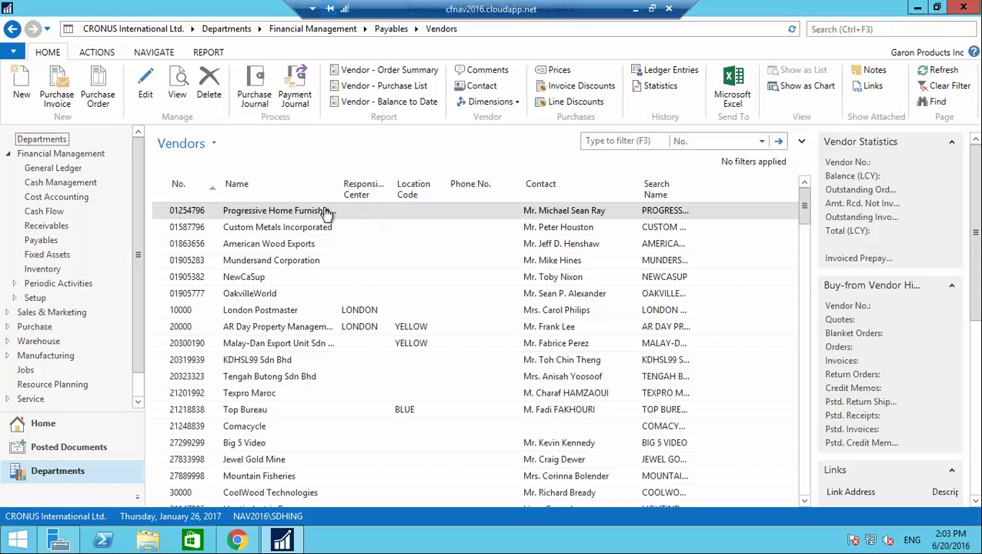
double_click(327, 213)
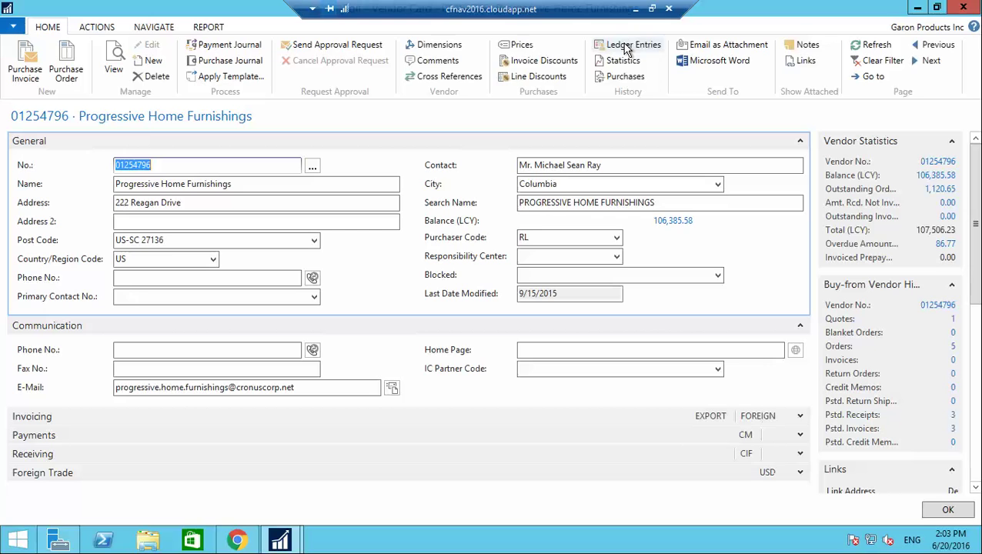
Open Progressive Home Furnishings' vendor ledger entries and examine the invoice amounts and due dates.
click(625, 46)
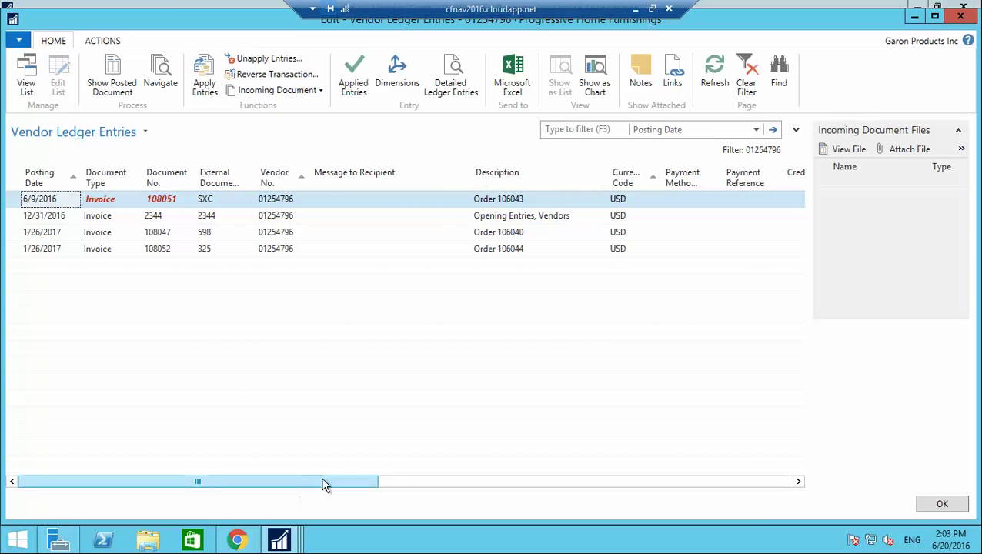
drag(323, 485, 510, 485)
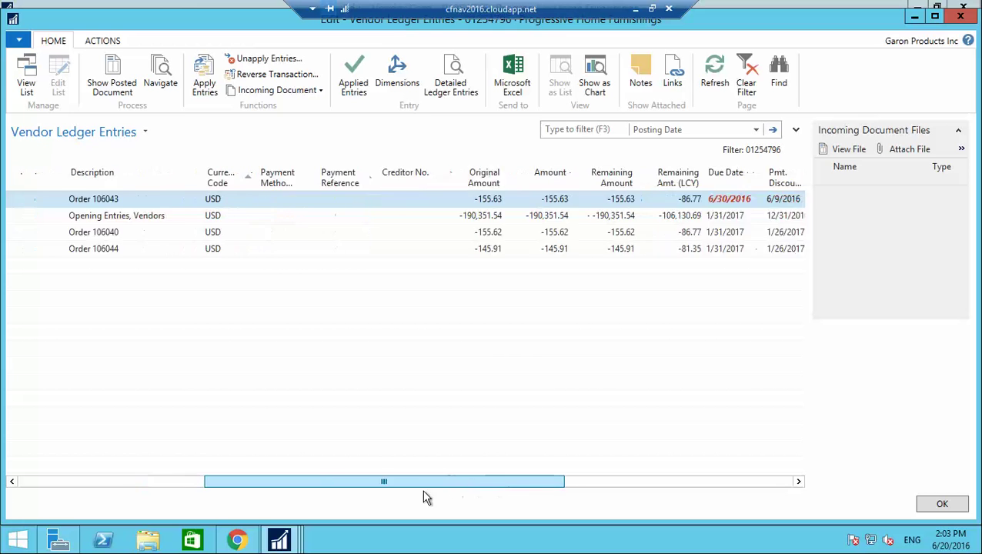
drag(426, 496, 582, 481)
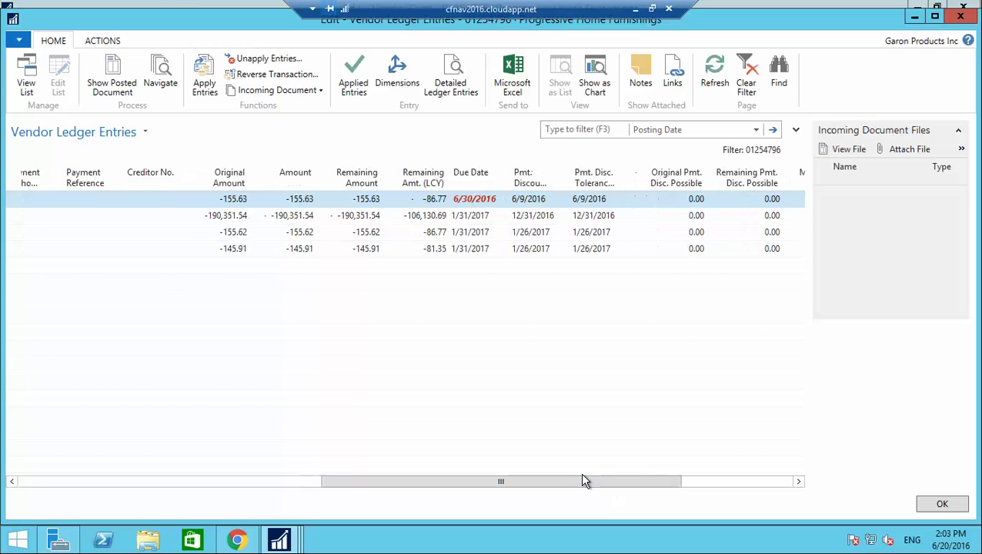
mouse_move(486, 202)
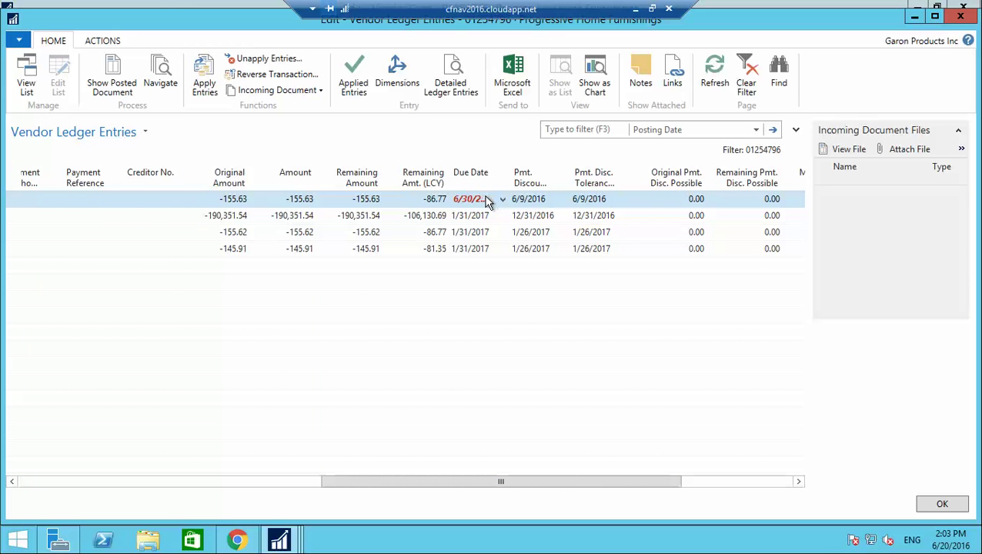